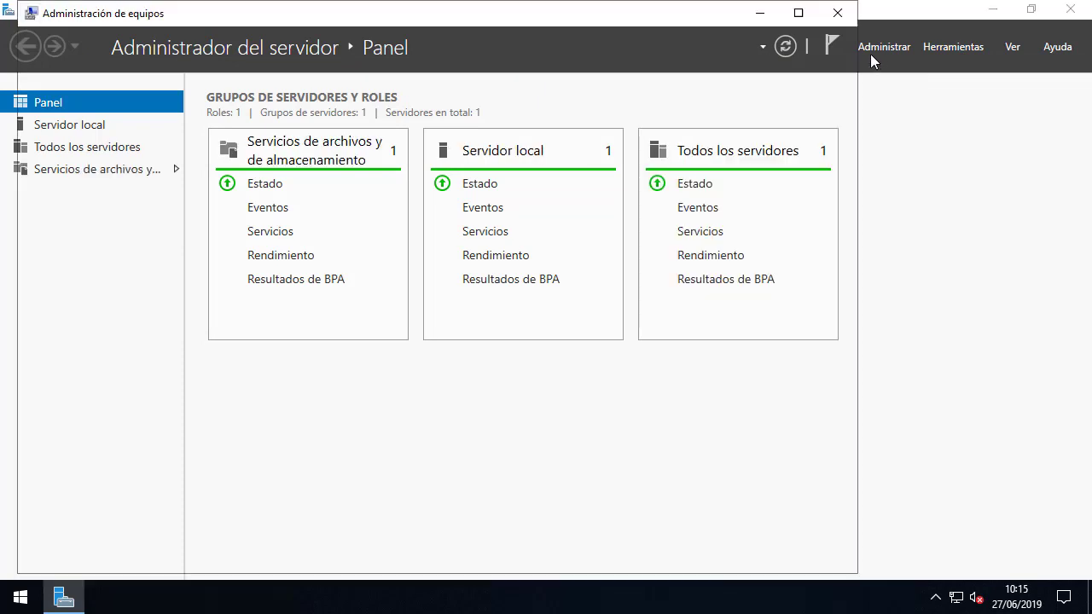
Maximize the Administración de equipos console window.
{"action": "left_click", "coordinate": [800, 12]}
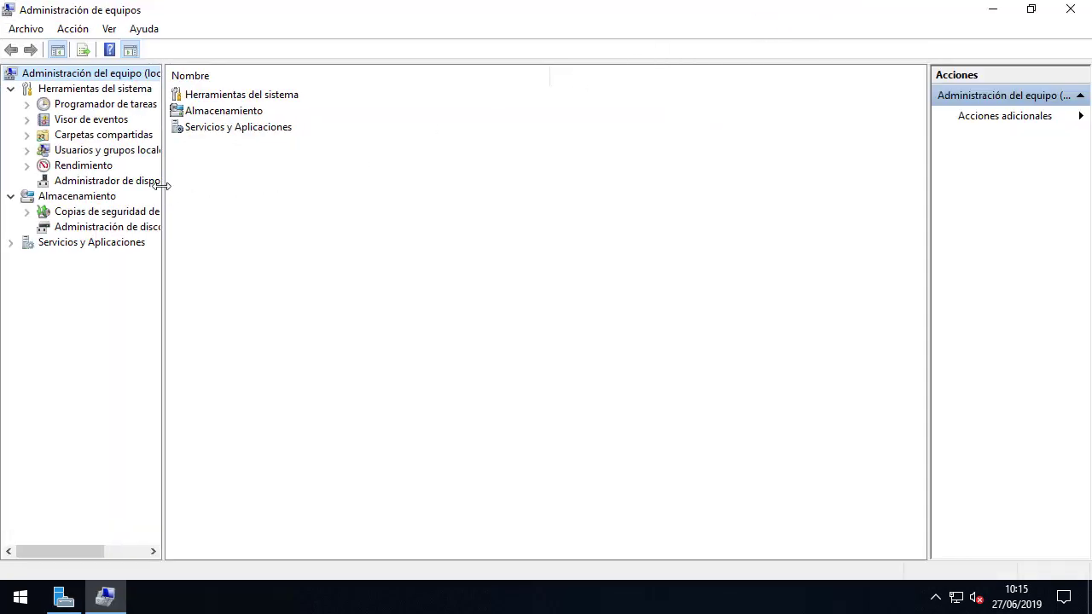
Create local user usuario1 with a password that never expires and the user cannot change.
{"action": "left_click_drag", "start_coordinate": [163, 182], "coordinate": [279, 185]}
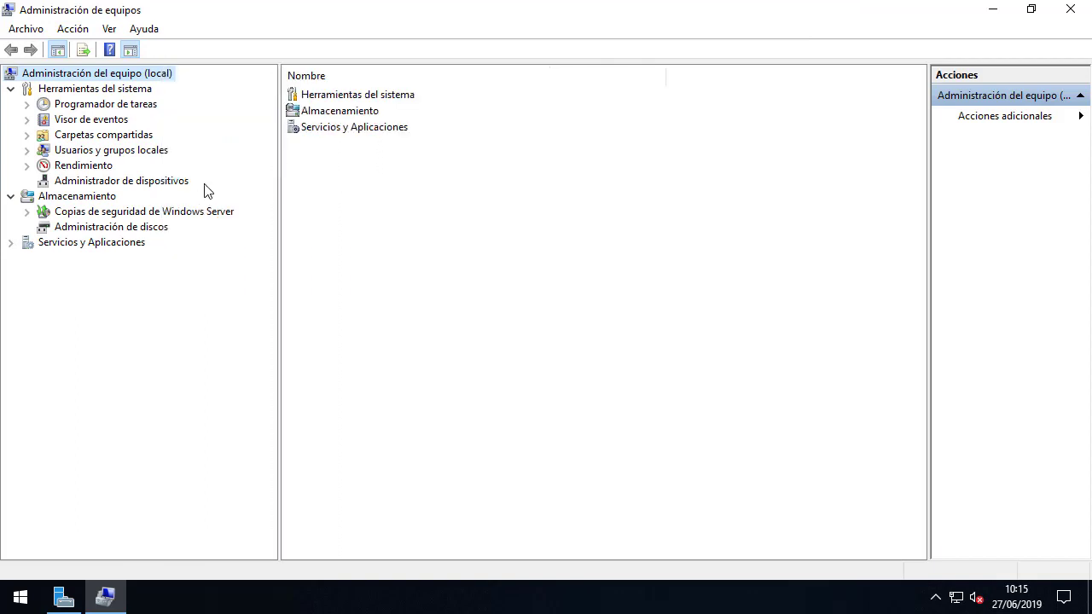
{"action": "left_click", "coordinate": [137, 152]}
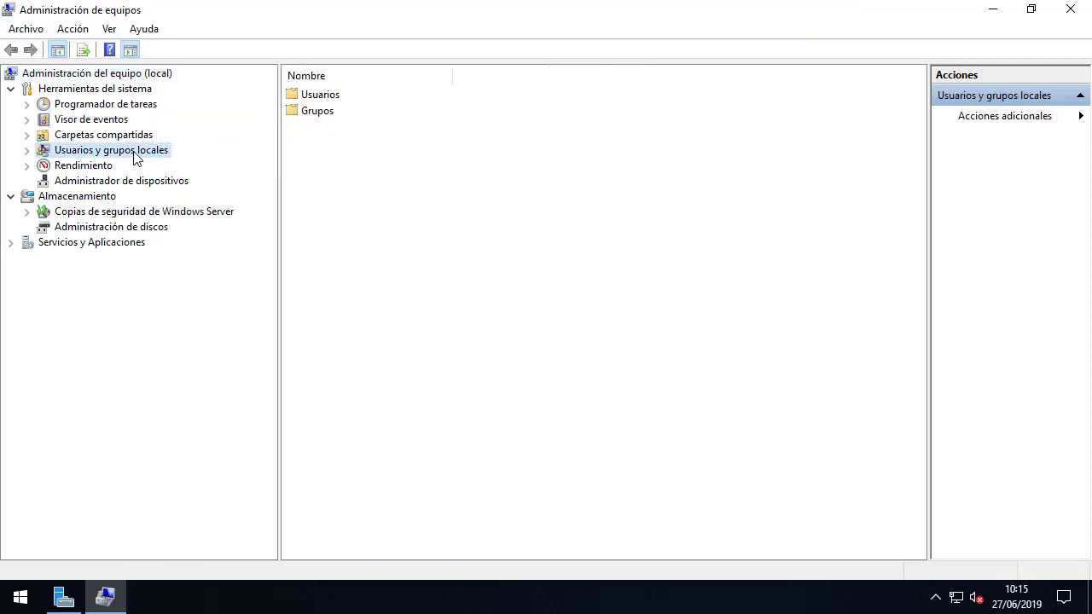
{"action": "double_click", "coordinate": [325, 96]}
{"action": "right_click", "coordinate": [329, 175]}
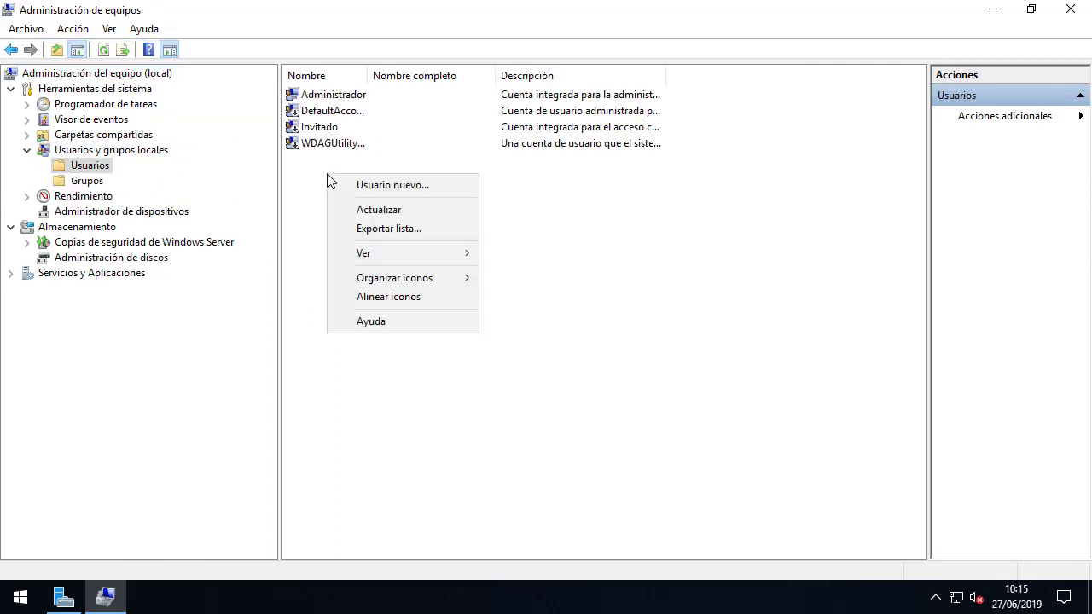
{"action": "left_click", "coordinate": [346, 184]}
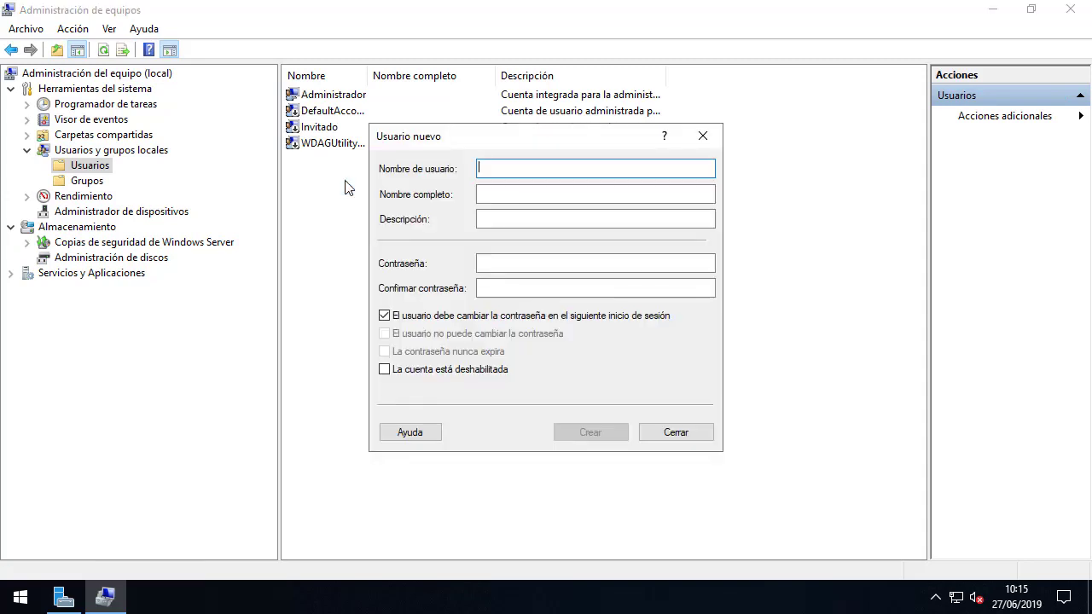
{"action": "type", "text": "usuario1"}
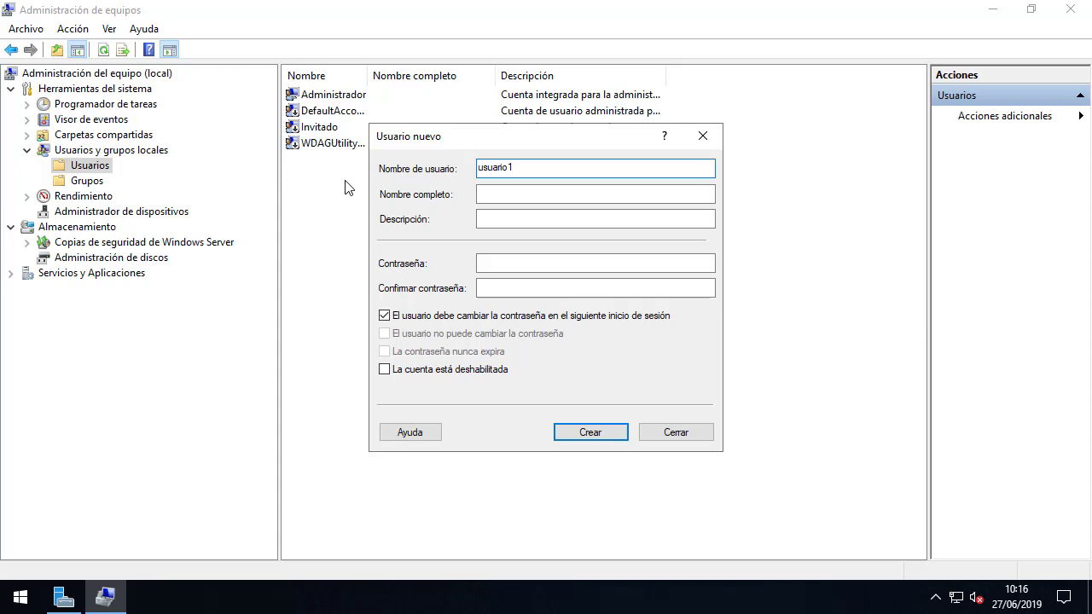
{"action": "key", "text": "Tab"}
{"action": "key", "text": "Tab"}
{"action": "key", "text": "Tab"}
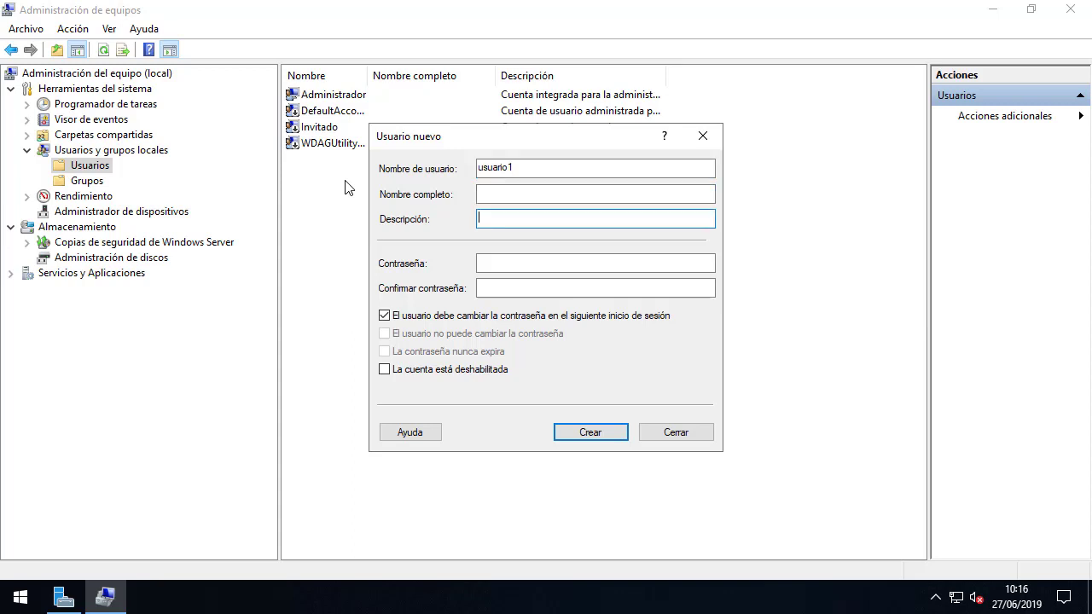
{"action": "type", "text": "******"}
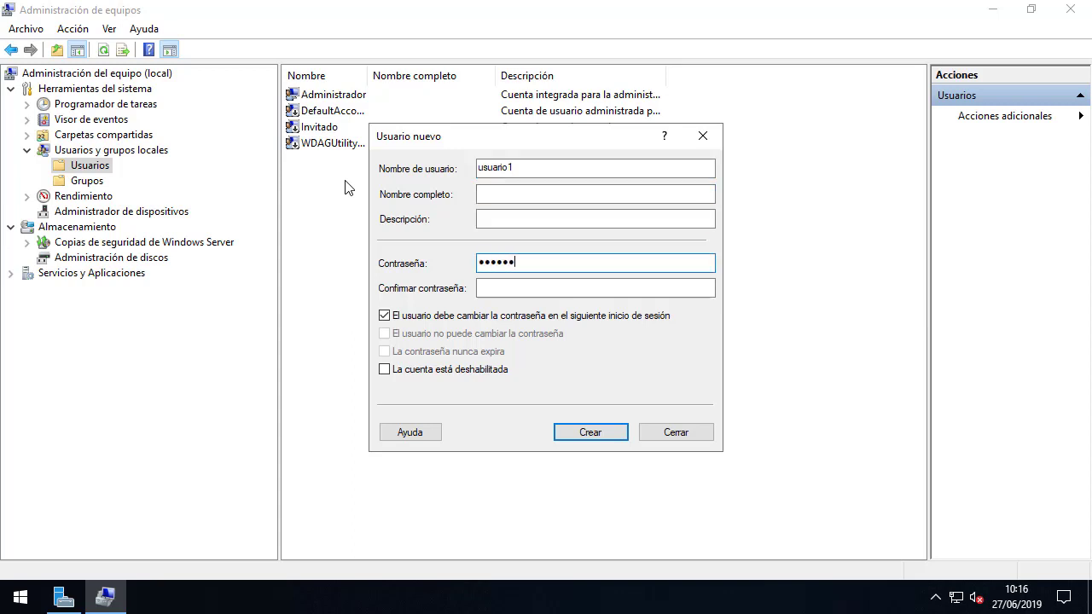
{"action": "type", "text": "******"}
{"action": "key", "text": "Tab"}
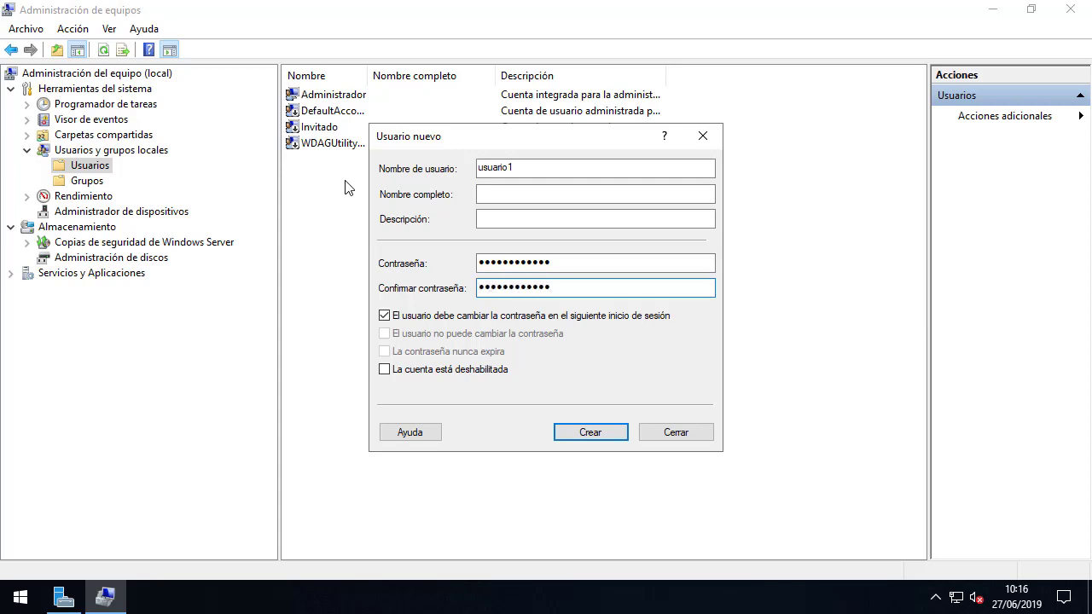
{"action": "left_click", "coordinate": [422, 315]}
{"action": "left_click", "coordinate": [422, 334]}
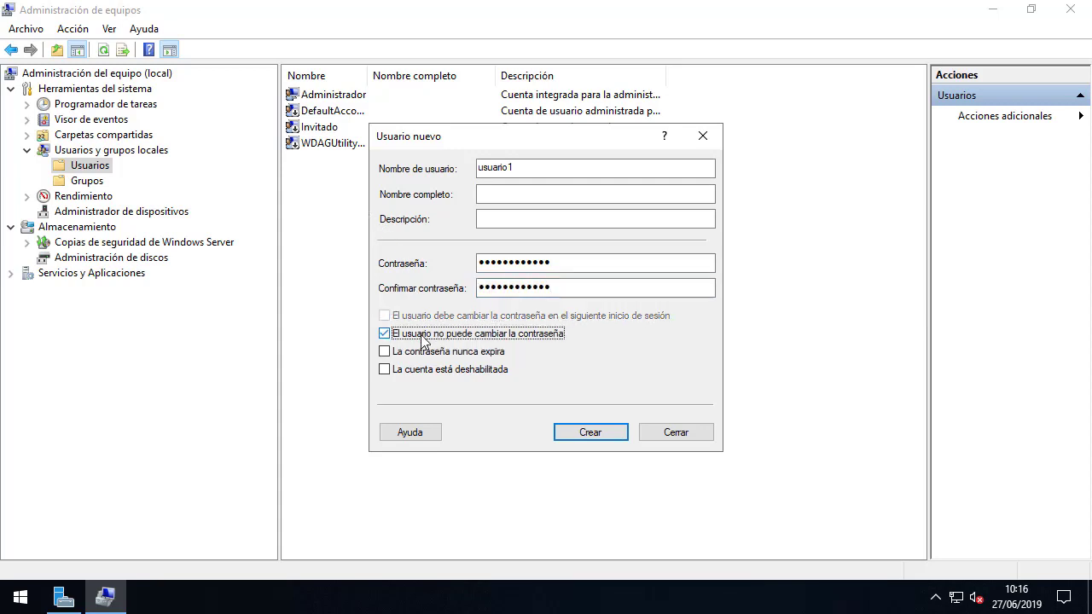
{"action": "left_click", "coordinate": [428, 352]}
{"action": "left_click", "coordinate": [567, 433]}
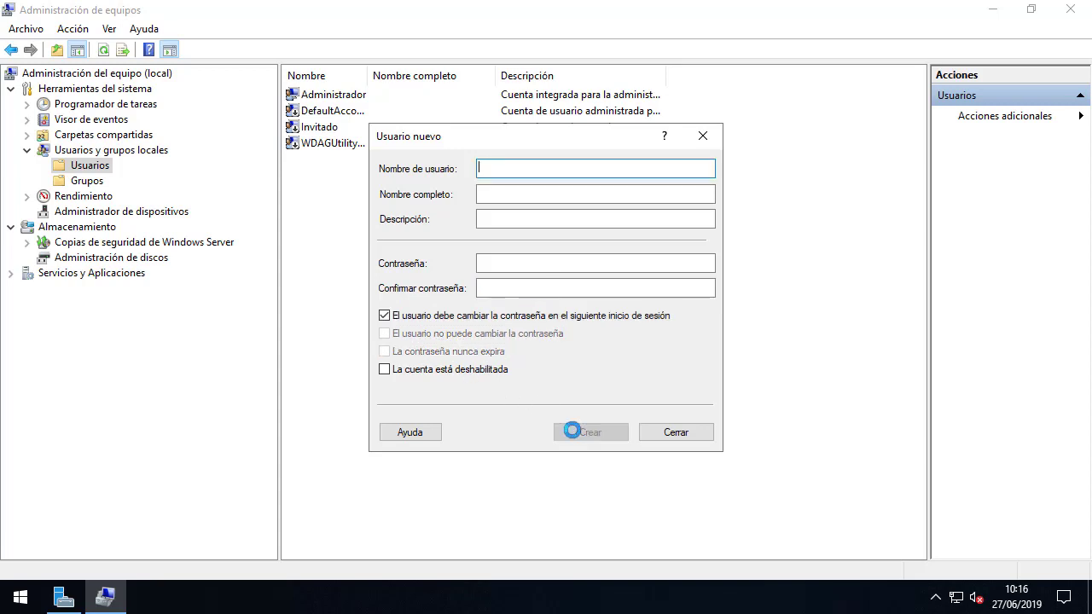
Create usuario2 with the same password settings, then close the new user form.
{"action": "type", "text": "usuario2"}
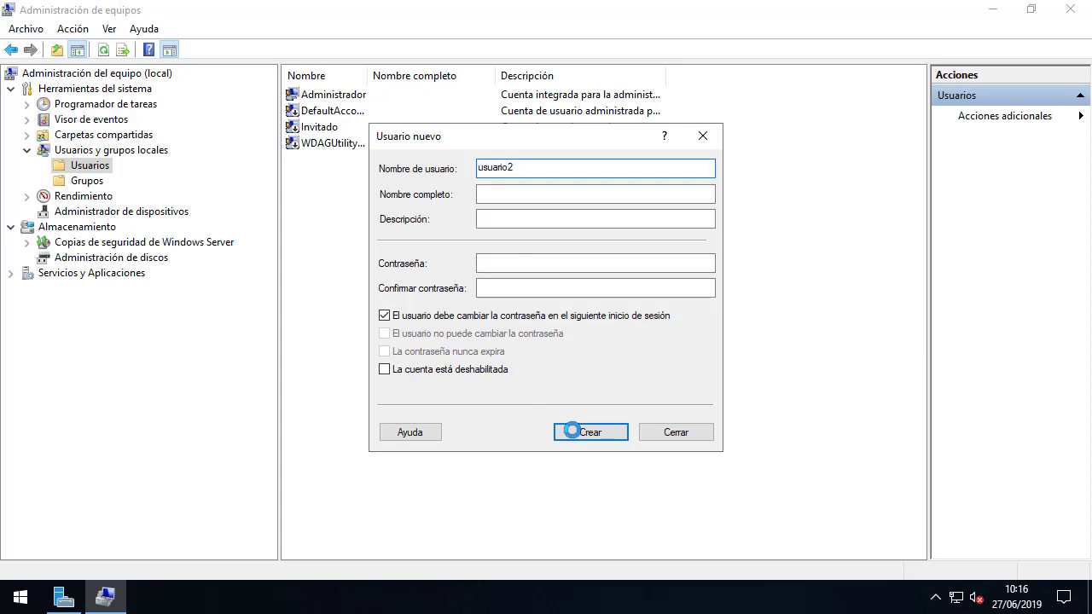
{"action": "key", "text": "Tab"}
{"action": "key", "text": "Tab"}
{"action": "key", "text": "Tab"}
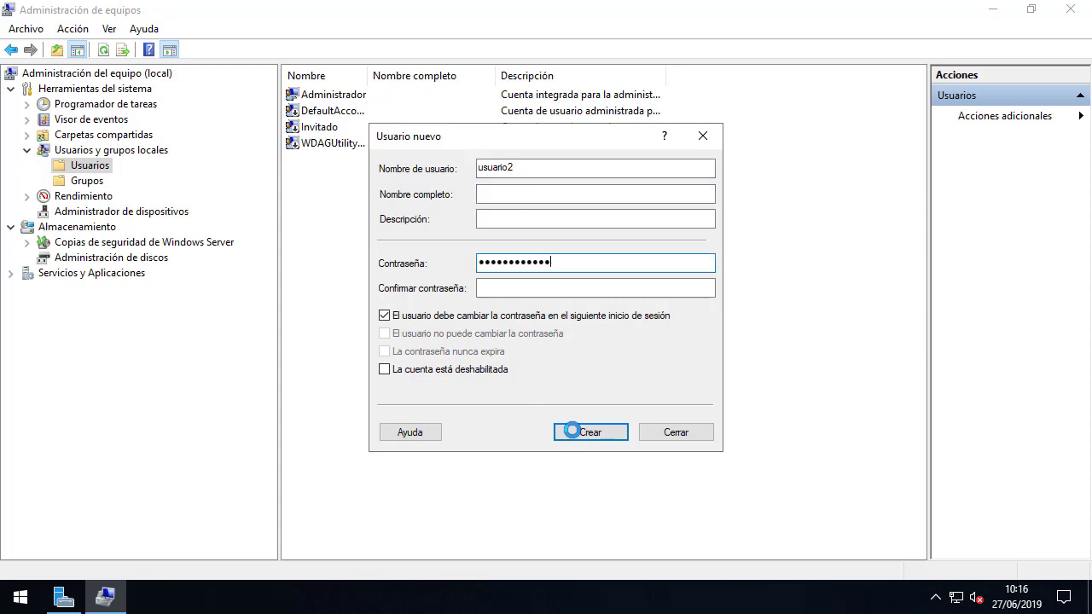
{"action": "key", "text": "Tab"}
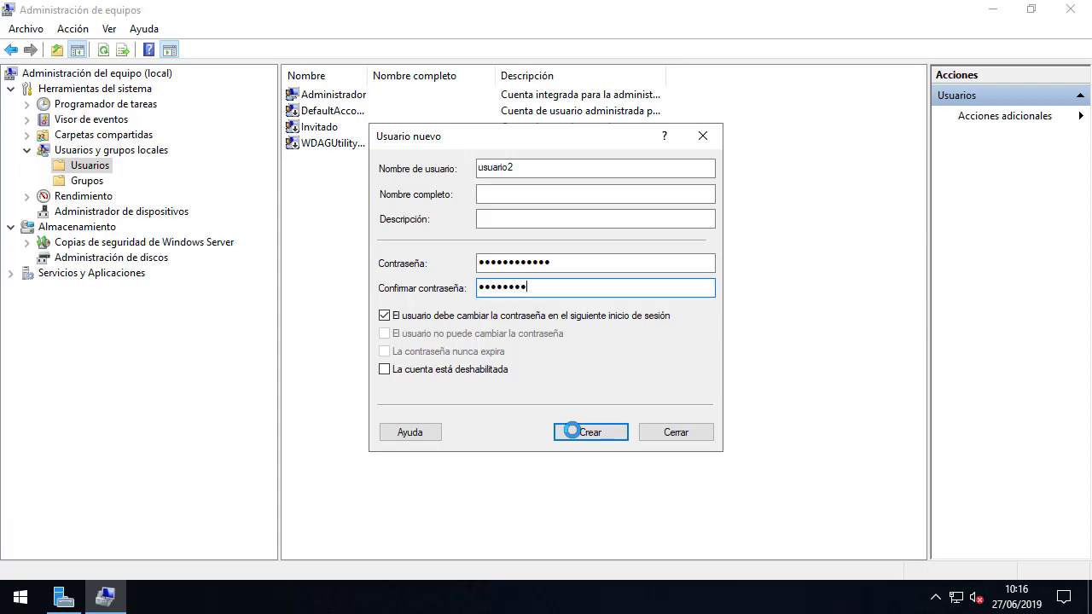
{"action": "left_click", "coordinate": [538, 318]}
{"action": "left_click", "coordinate": [522, 334]}
{"action": "left_click", "coordinate": [493, 351]}
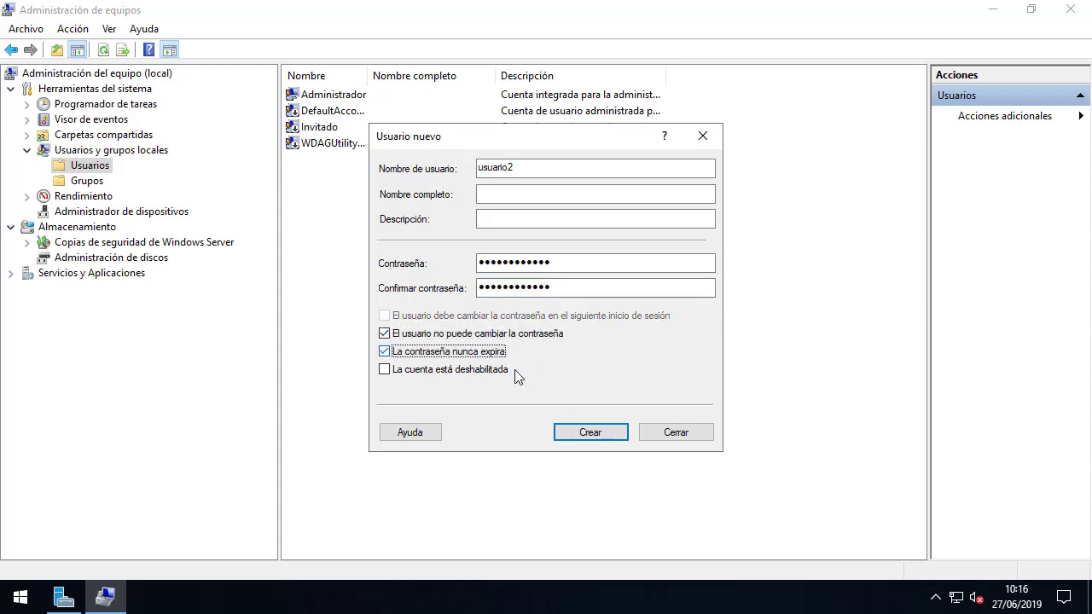
{"action": "left_click", "coordinate": [566, 433]}
{"action": "left_click", "coordinate": [666, 439]}
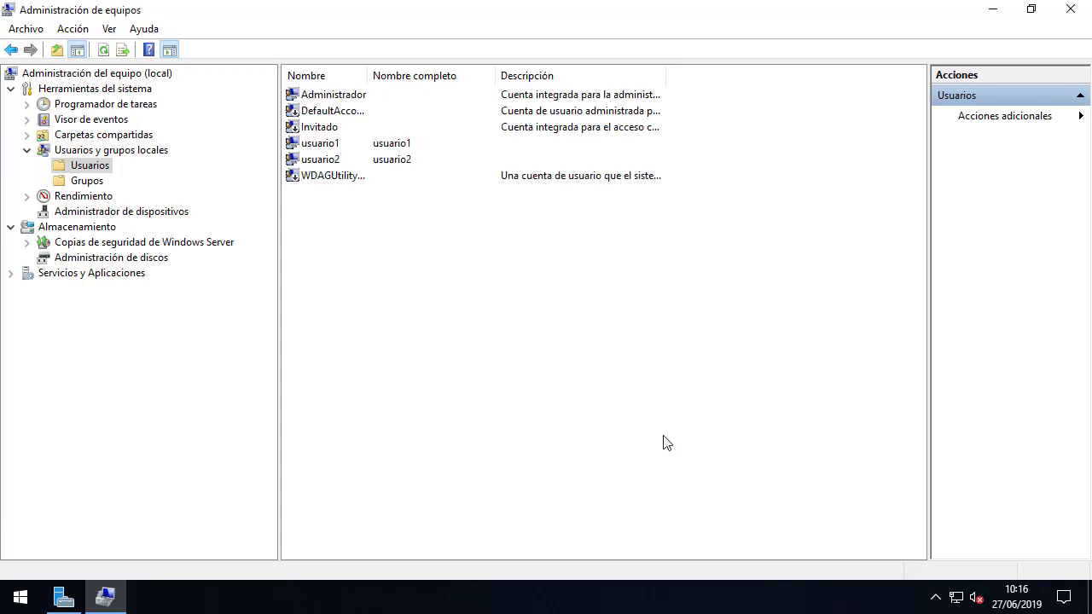
Add Usuarios de escritorio remoto to usuario1's Miembro de list and apply.
{"action": "right_click", "coordinate": [319, 145]}
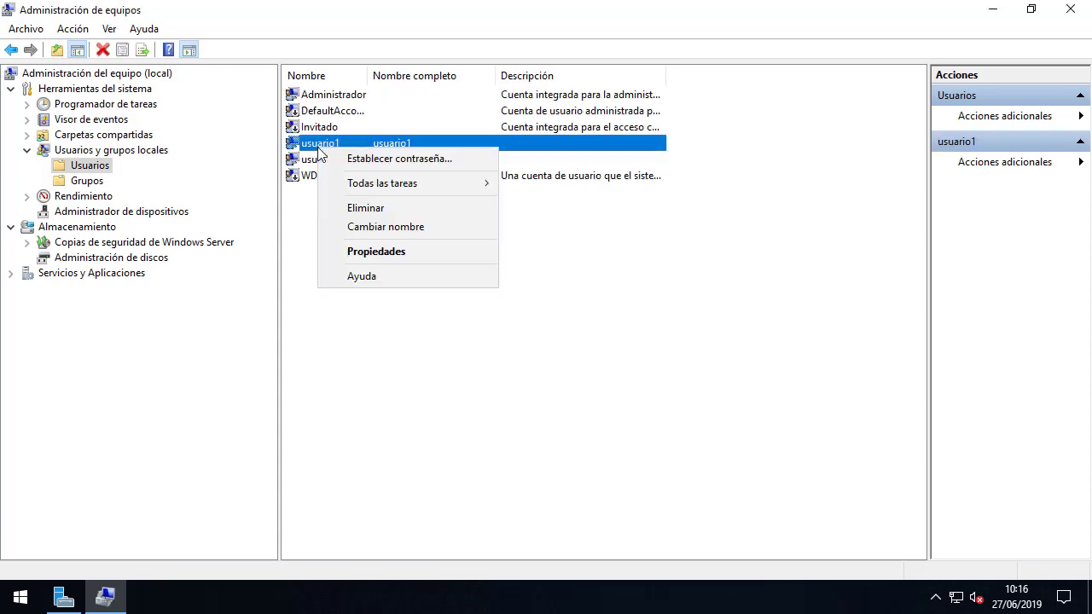
{"action": "left_click", "coordinate": [375, 253]}
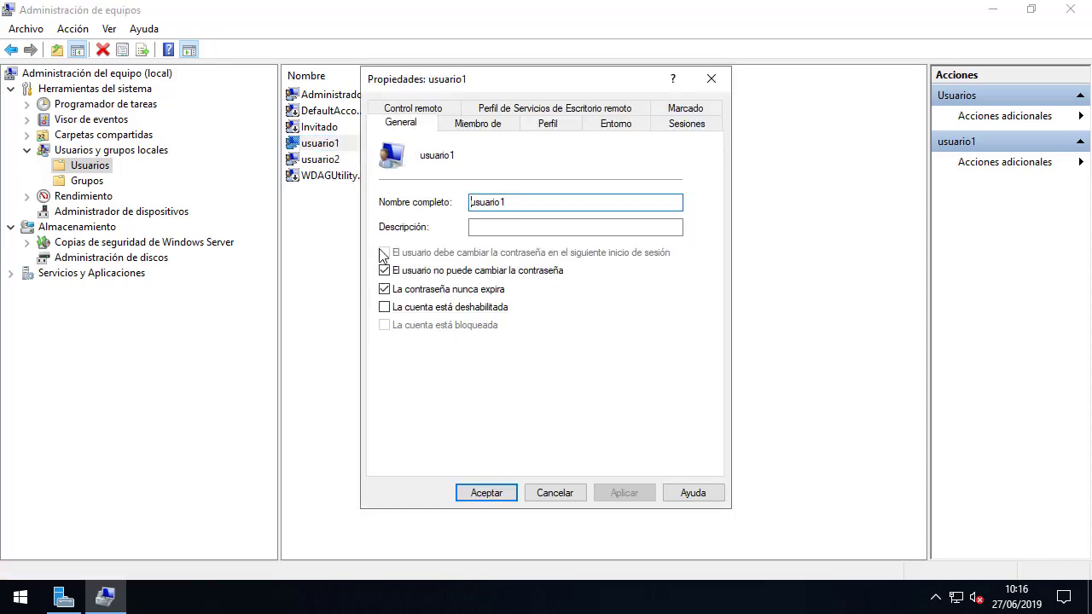
{"action": "left_click", "coordinate": [502, 128]}
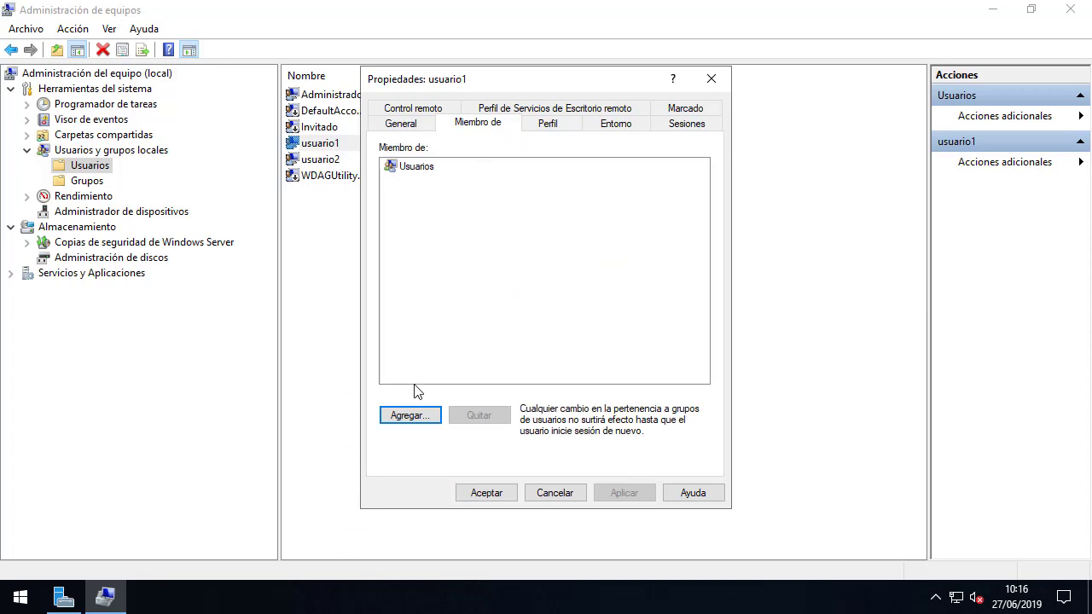
{"action": "left_click", "coordinate": [413, 421]}
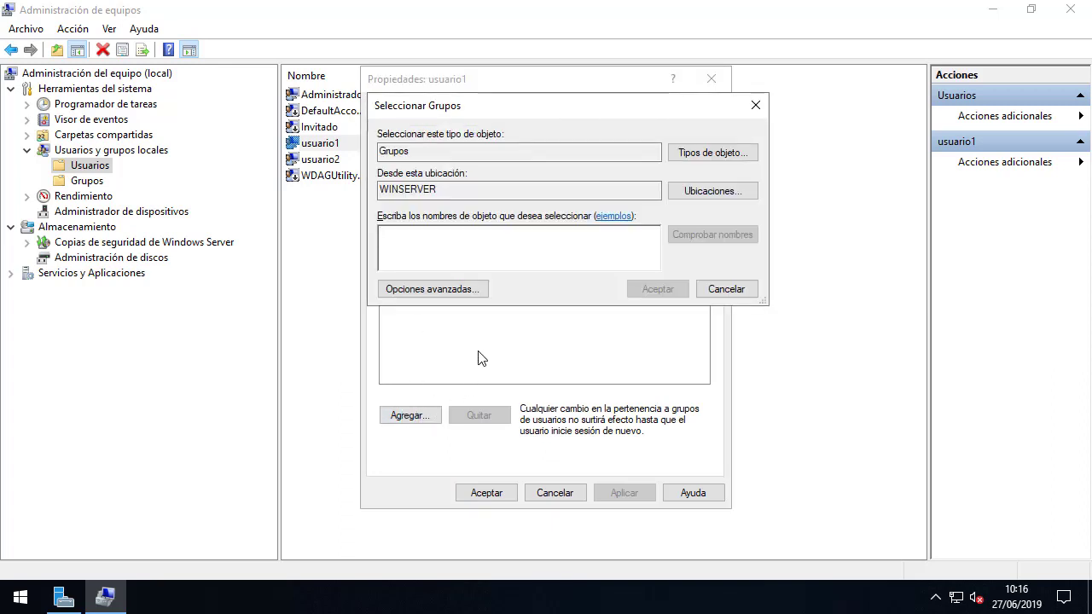
{"action": "left_click", "coordinate": [483, 288]}
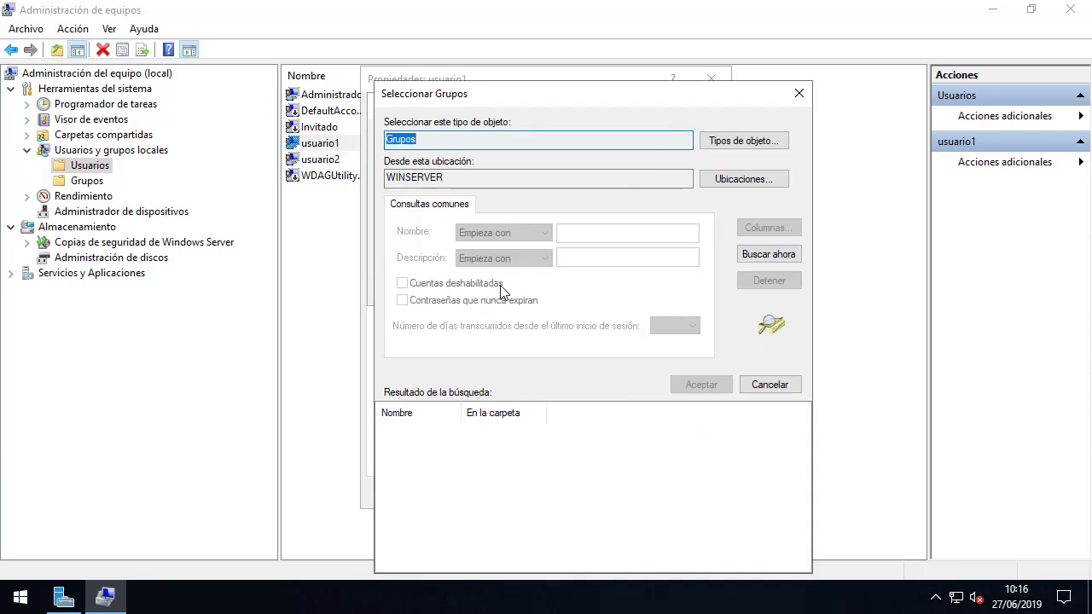
{"action": "left_click", "coordinate": [768, 255]}
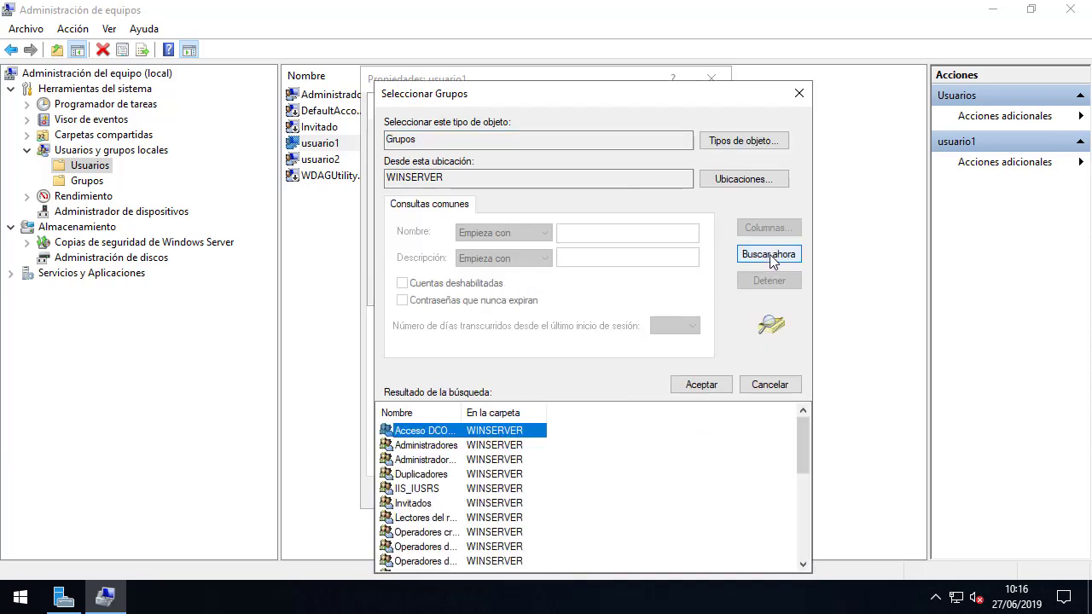
{"action": "double_click", "coordinate": [463, 412]}
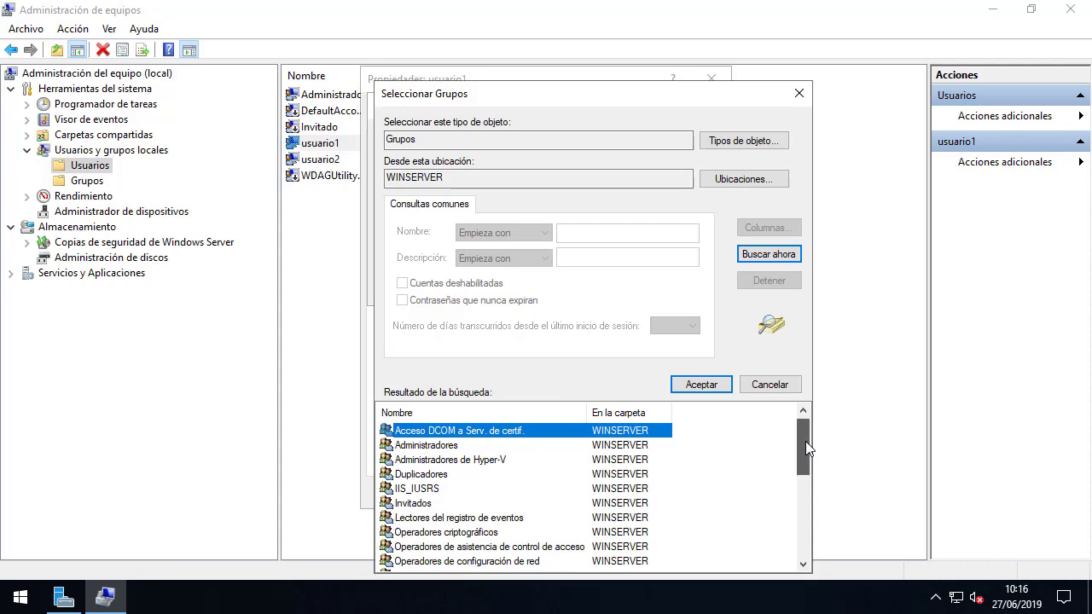
{"action": "left_click_drag", "start_coordinate": [806, 441], "coordinate": [800, 526]}
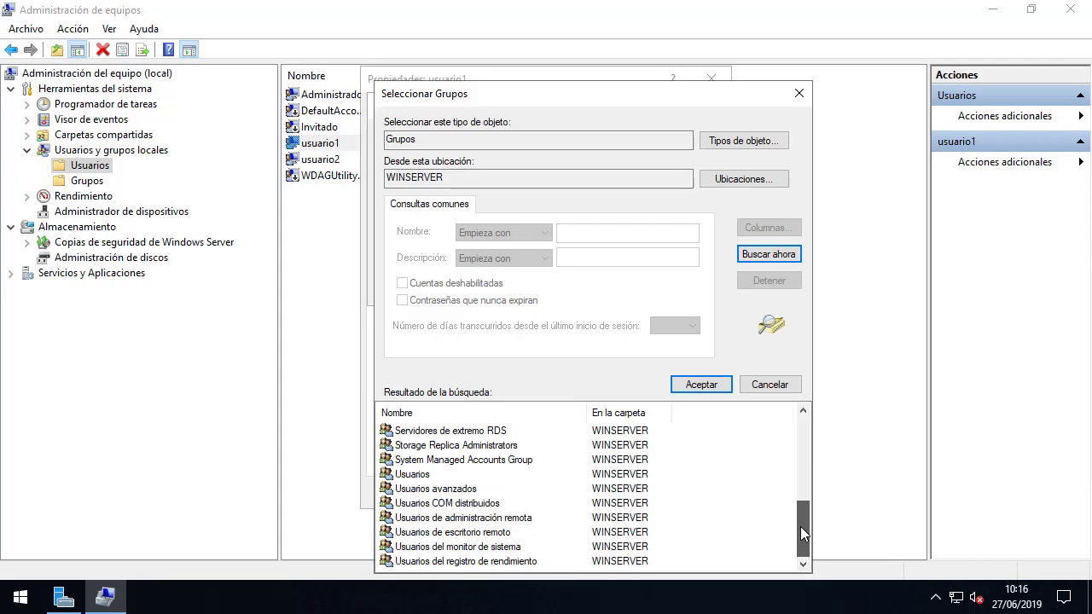
{"action": "left_click", "coordinate": [483, 537]}
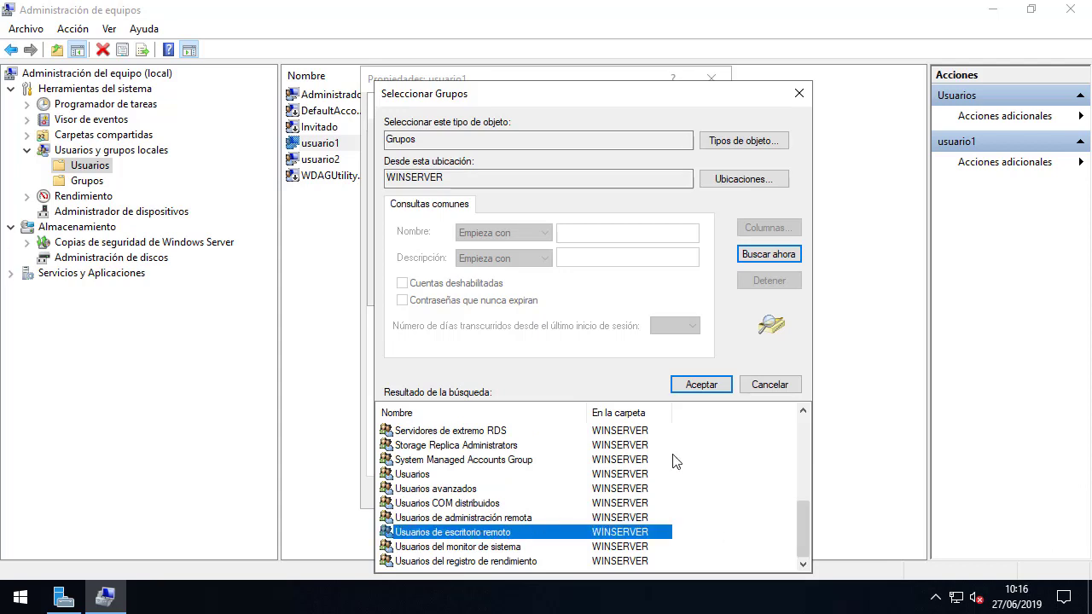
{"action": "left_click", "coordinate": [696, 384]}
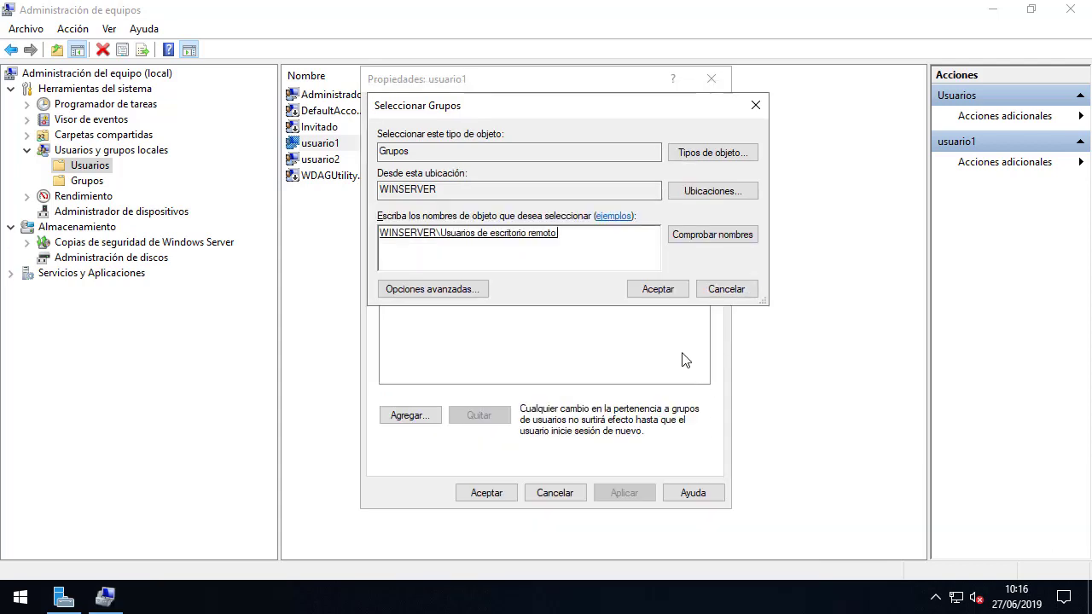
{"action": "left_click", "coordinate": [658, 290]}
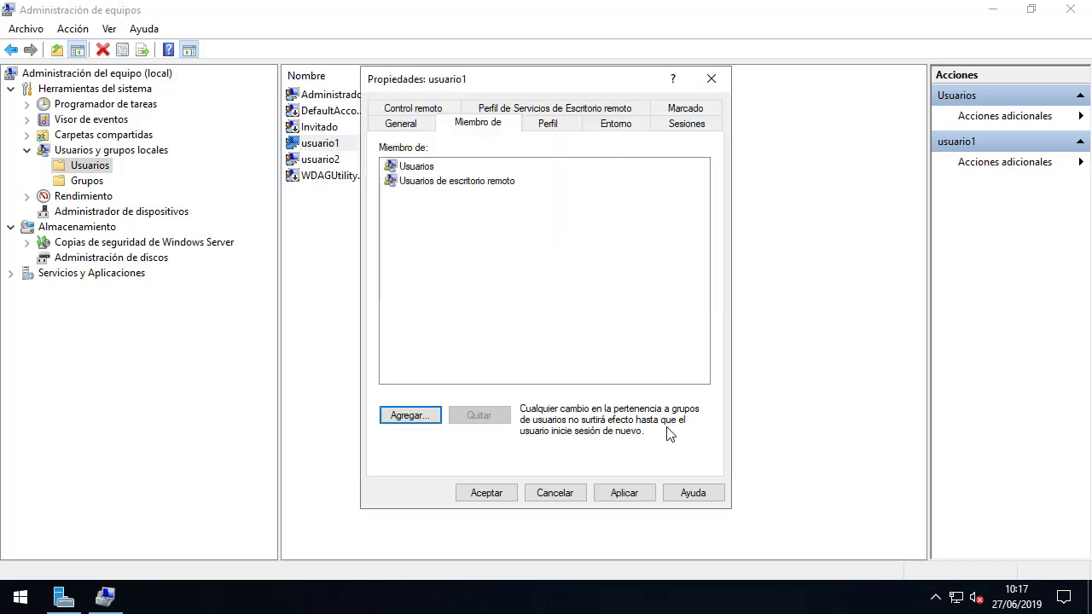
{"action": "left_click", "coordinate": [642, 491]}
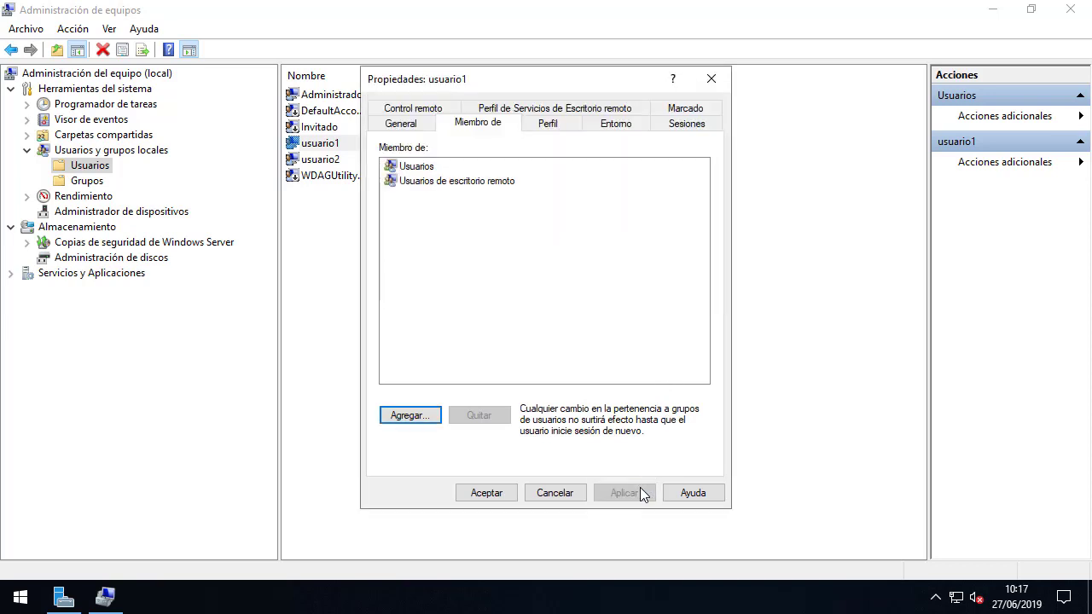
{"action": "left_click", "coordinate": [503, 495]}
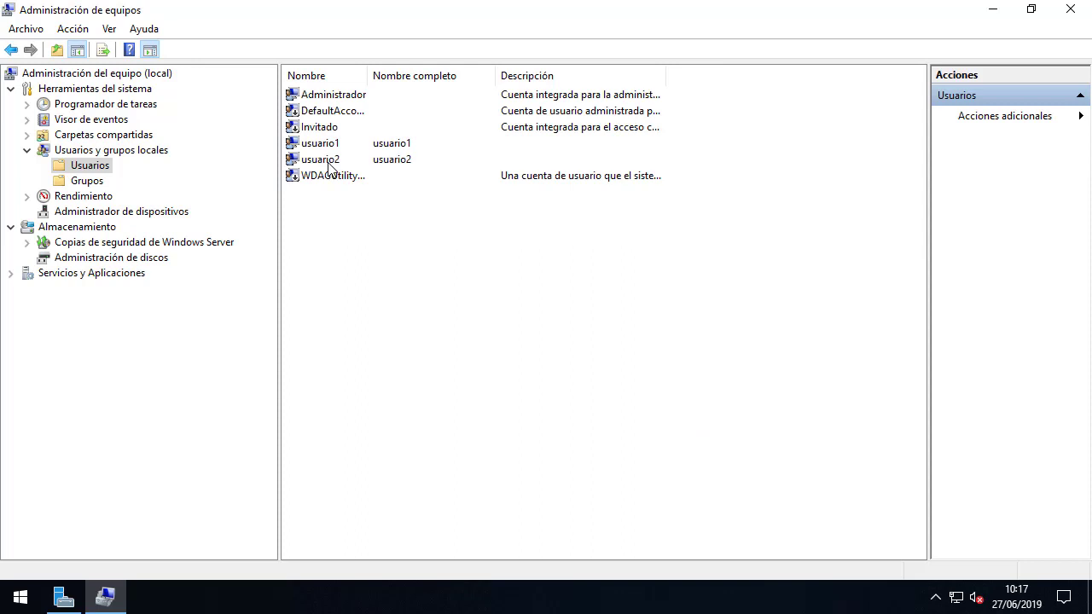
Add Usuarios de escritorio remoto to usuario2's Miembro de list and save.
{"action": "right_click", "coordinate": [330, 161]}
{"action": "left_click", "coordinate": [372, 267]}
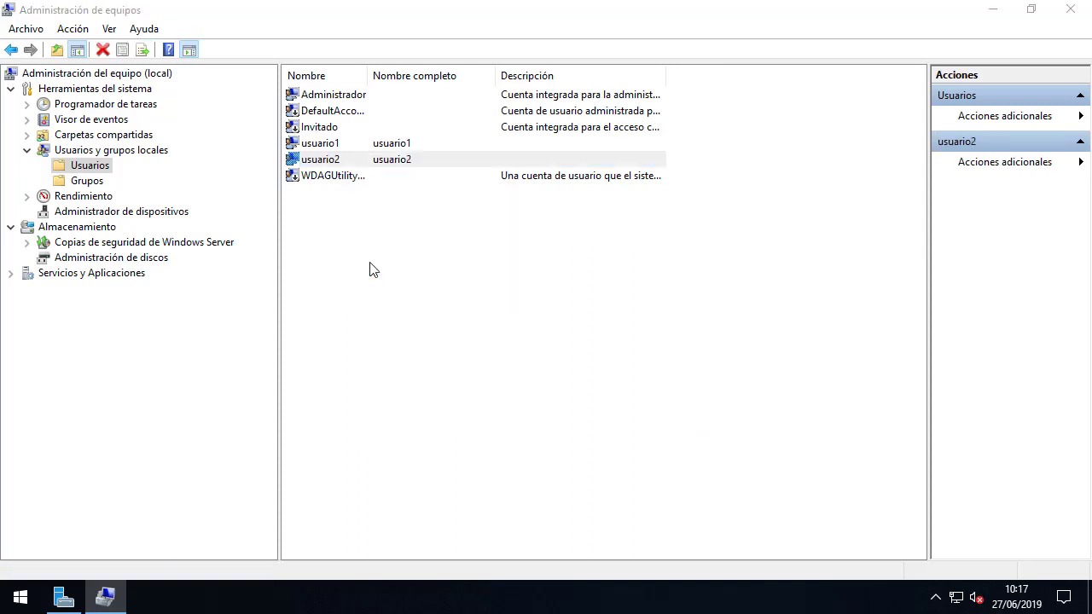
{"action": "left_click", "coordinate": [492, 128]}
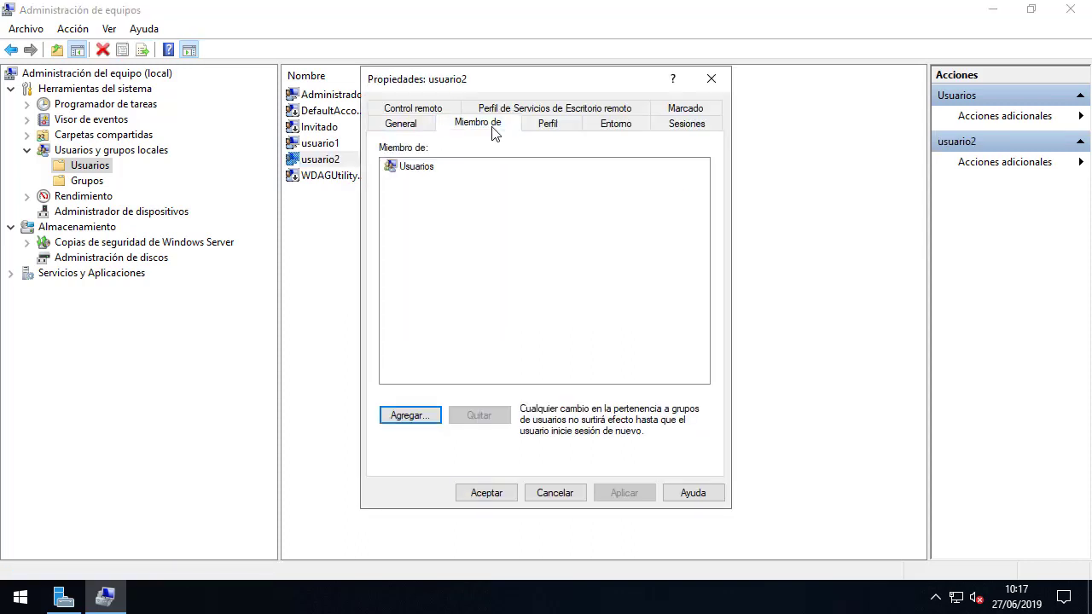
{"action": "left_click", "coordinate": [409, 416]}
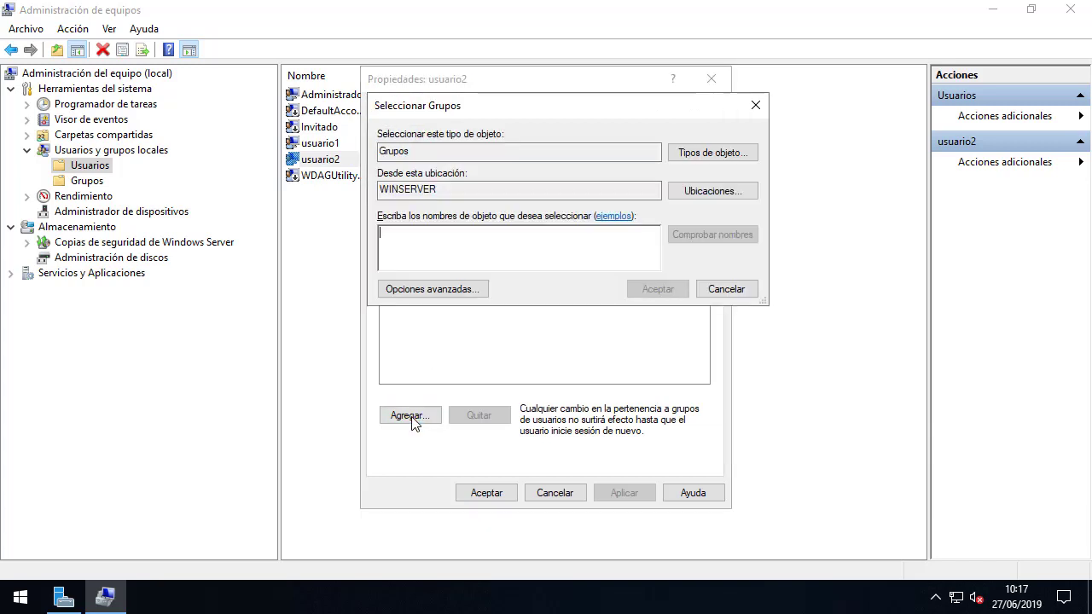
{"action": "left_click", "coordinate": [433, 294]}
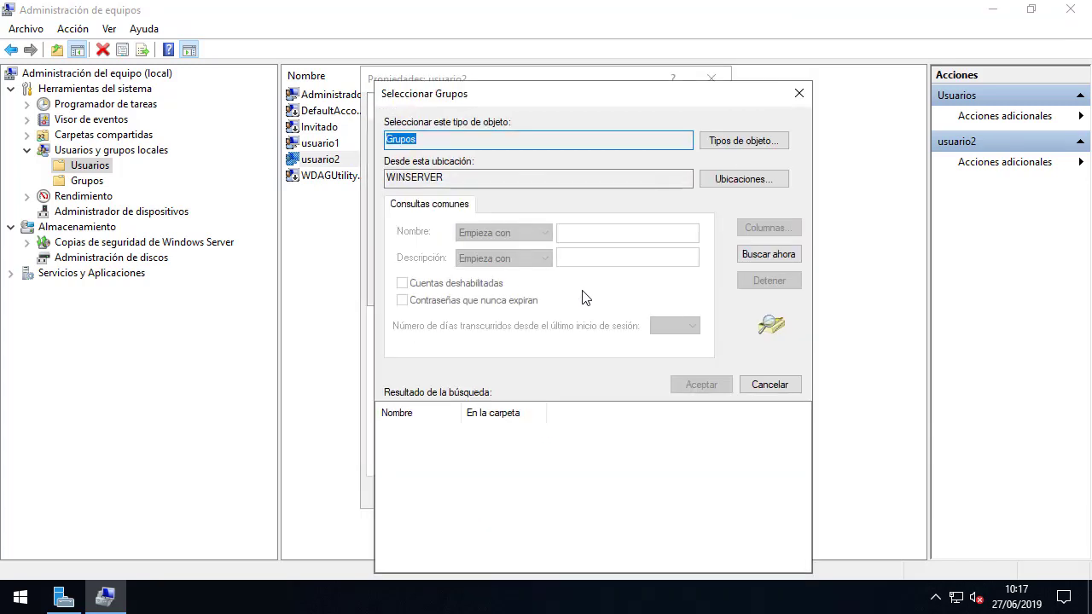
{"action": "left_click", "coordinate": [774, 256]}
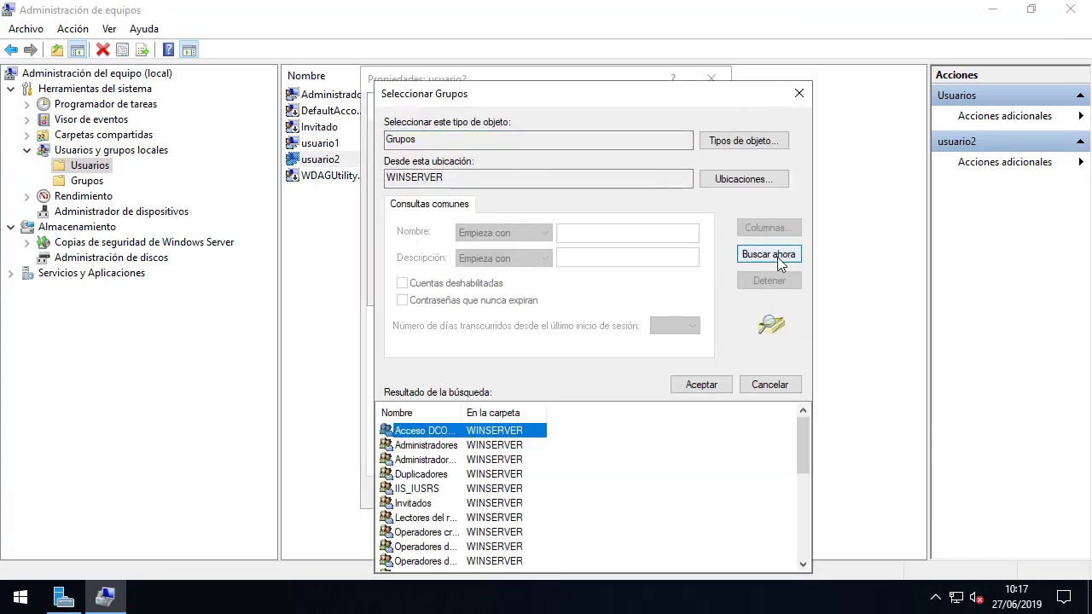
{"action": "double_click", "coordinate": [461, 413]}
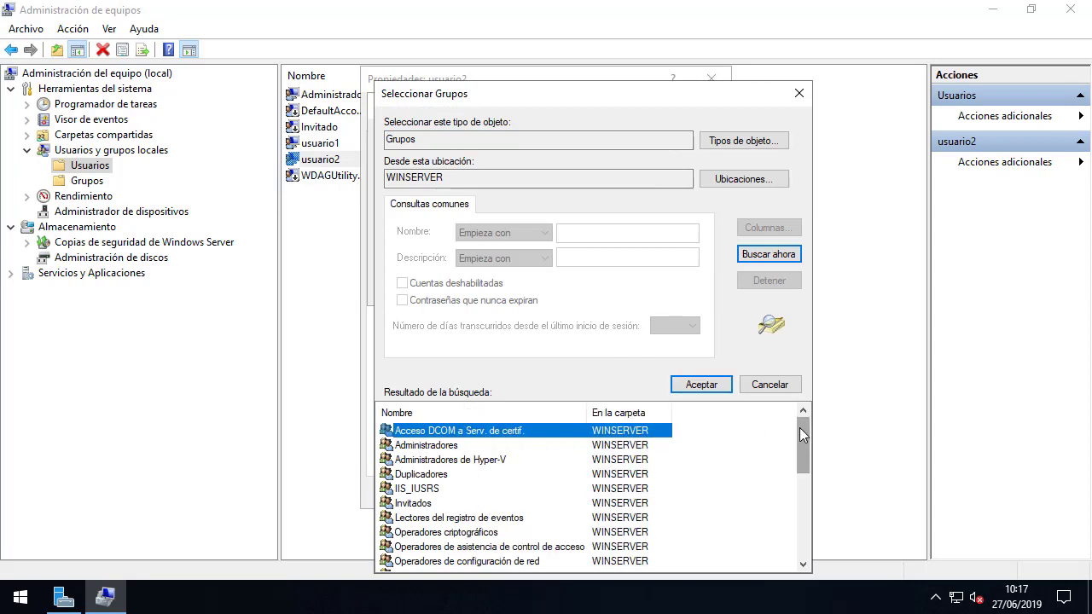
{"action": "left_click_drag", "start_coordinate": [800, 427], "coordinate": [801, 511]}
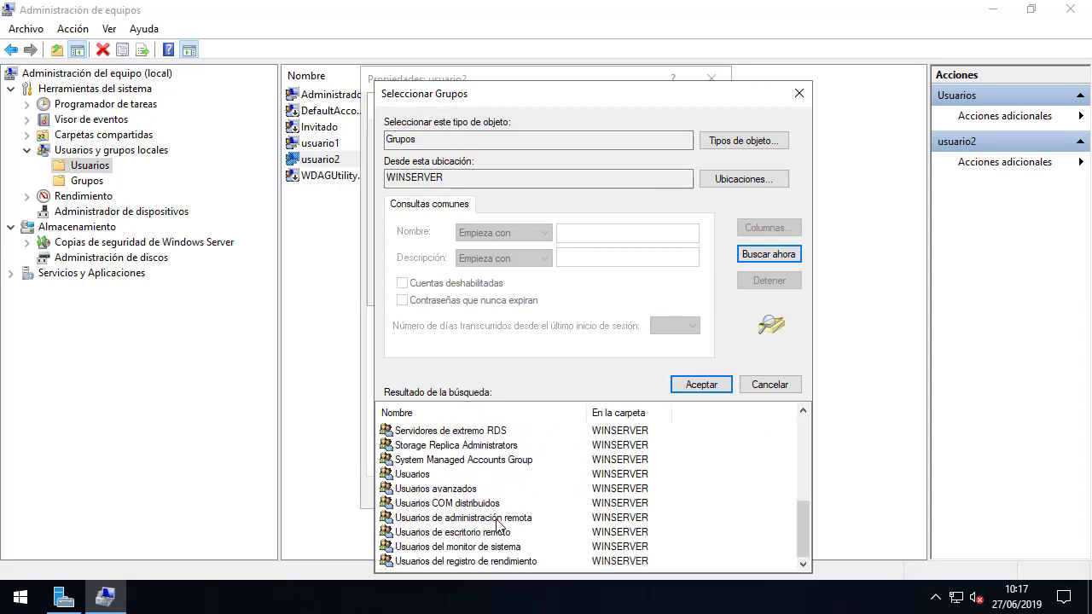
{"action": "left_click", "coordinate": [486, 532]}
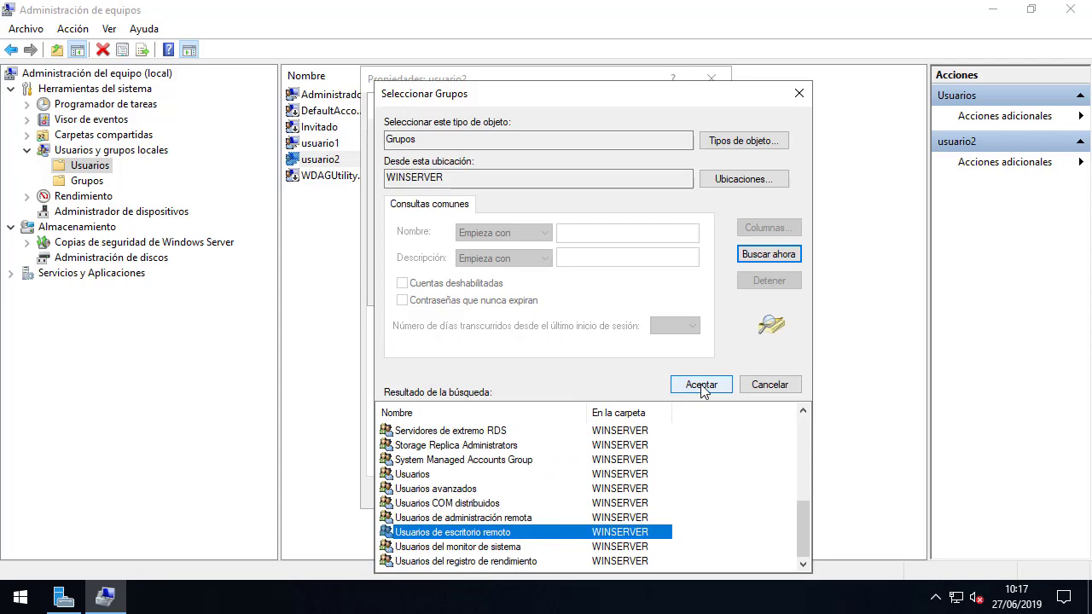
{"action": "left_click", "coordinate": [701, 385]}
{"action": "left_click", "coordinate": [659, 289]}
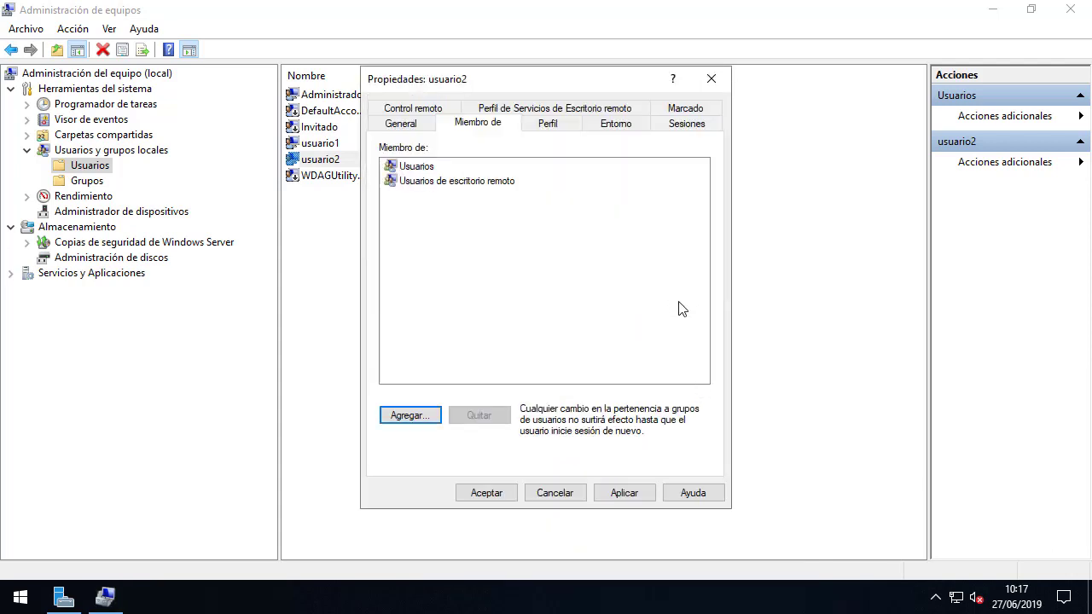
{"action": "left_click", "coordinate": [504, 492]}
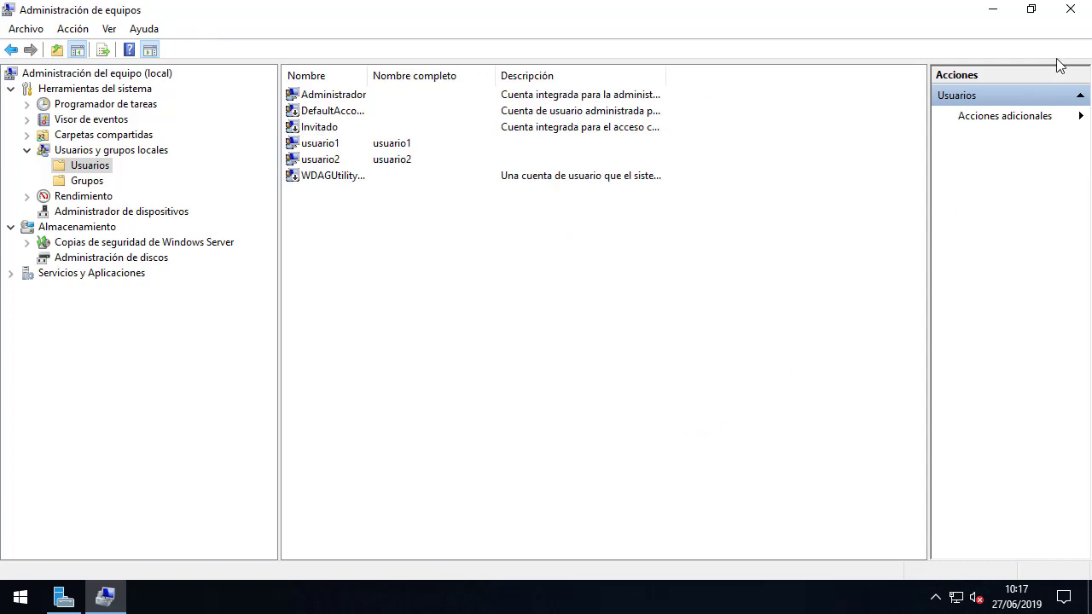
Close Administración de equipos and then Administrador del servidor.
{"action": "left_click", "coordinate": [1071, 11]}
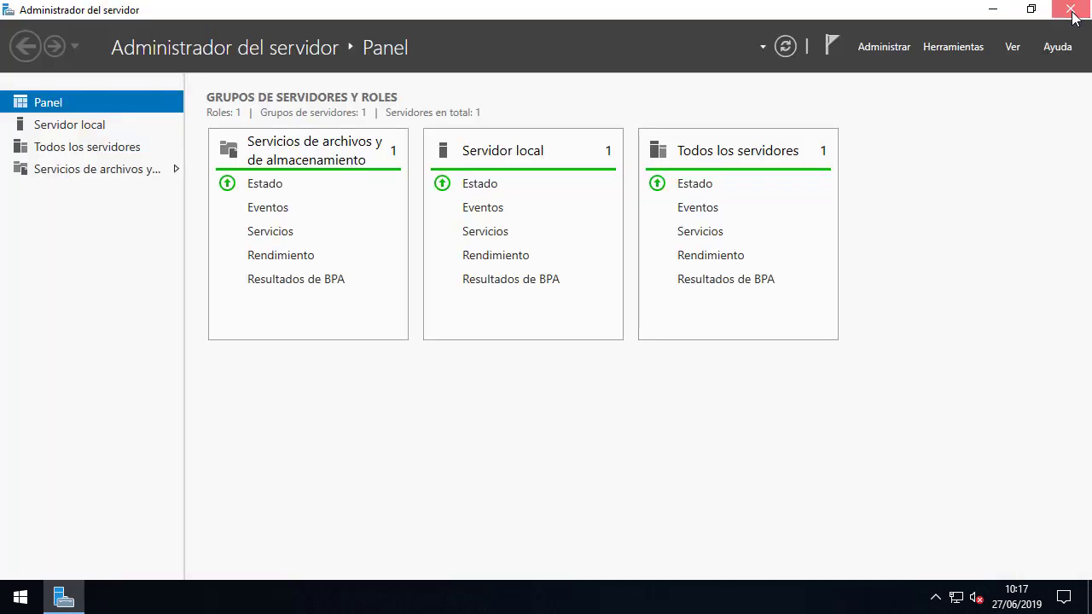
{"action": "left_click", "coordinate": [1072, 11]}
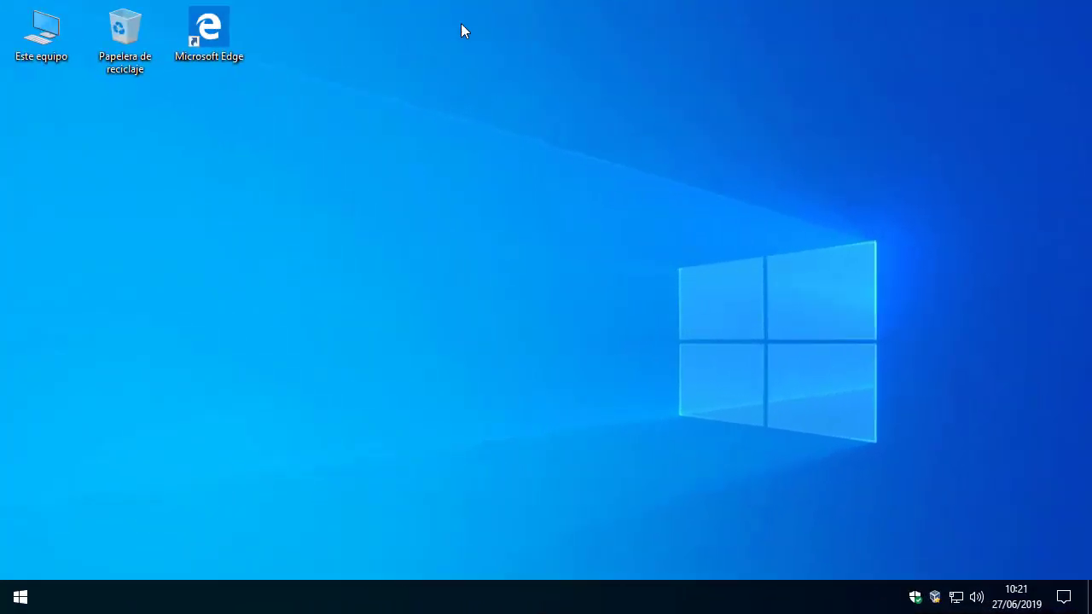
Launch Conexión a Escritorio remoto and connect to 192.158.158.200.
{"action": "left_click", "coordinate": [20, 598]}
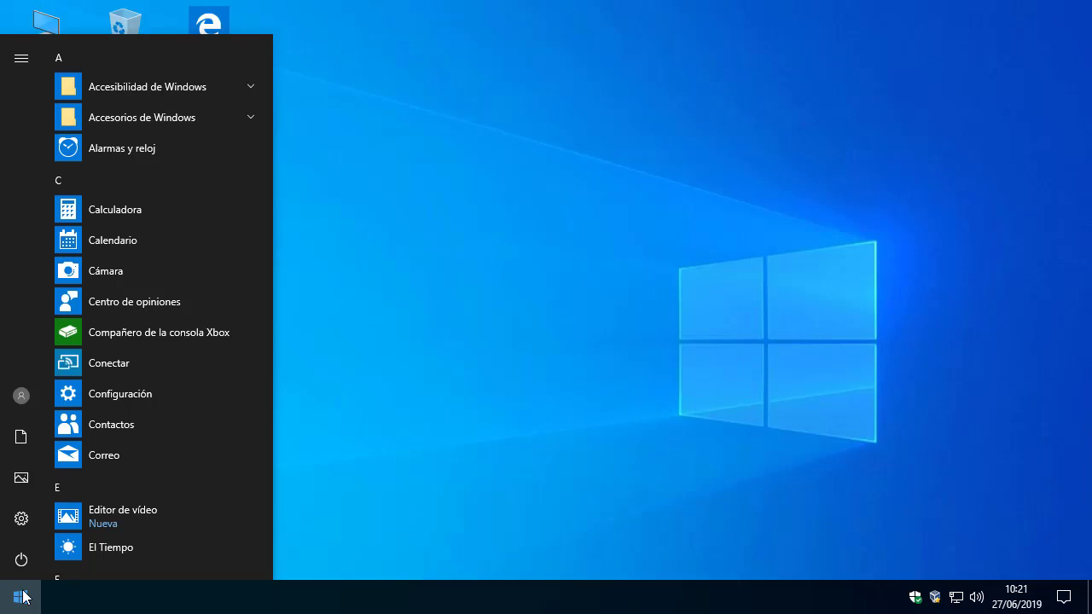
{"action": "type", "text": "remoto"}
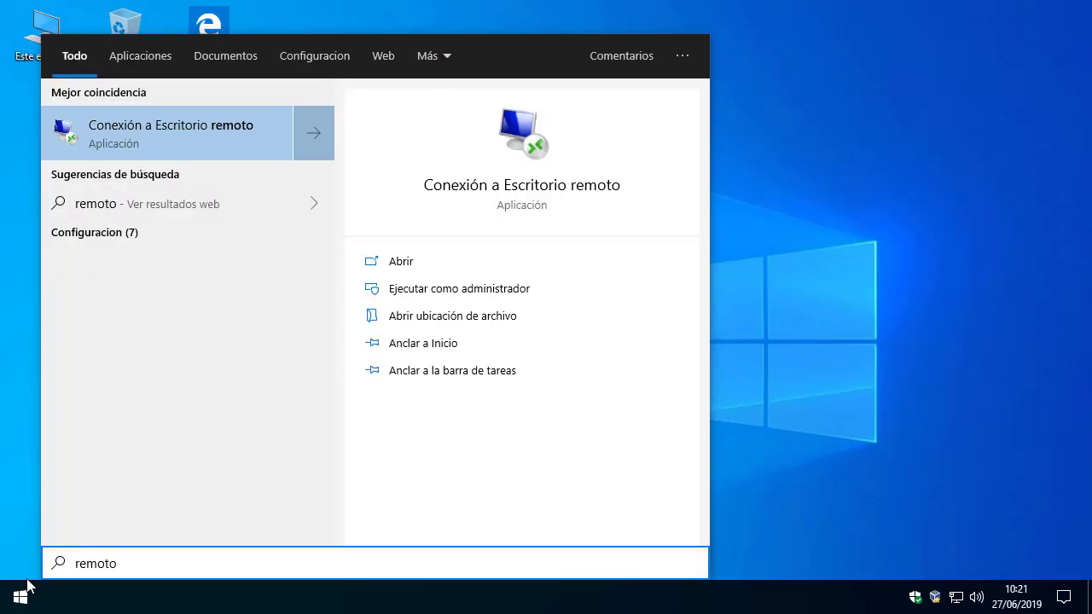
{"action": "left_click", "coordinate": [198, 150]}
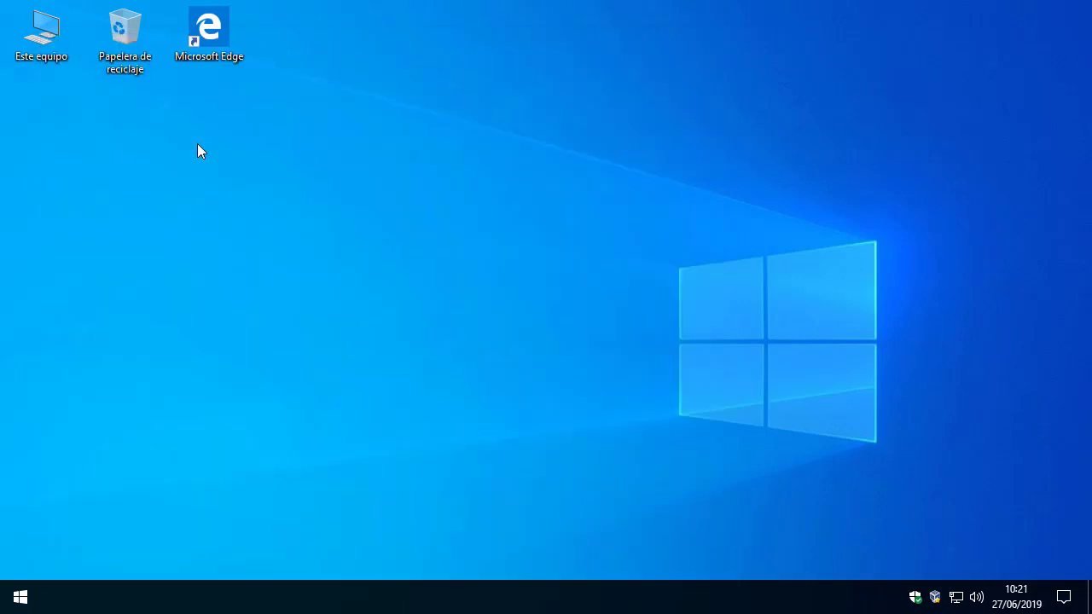
{"action": "type", "text": "1"}
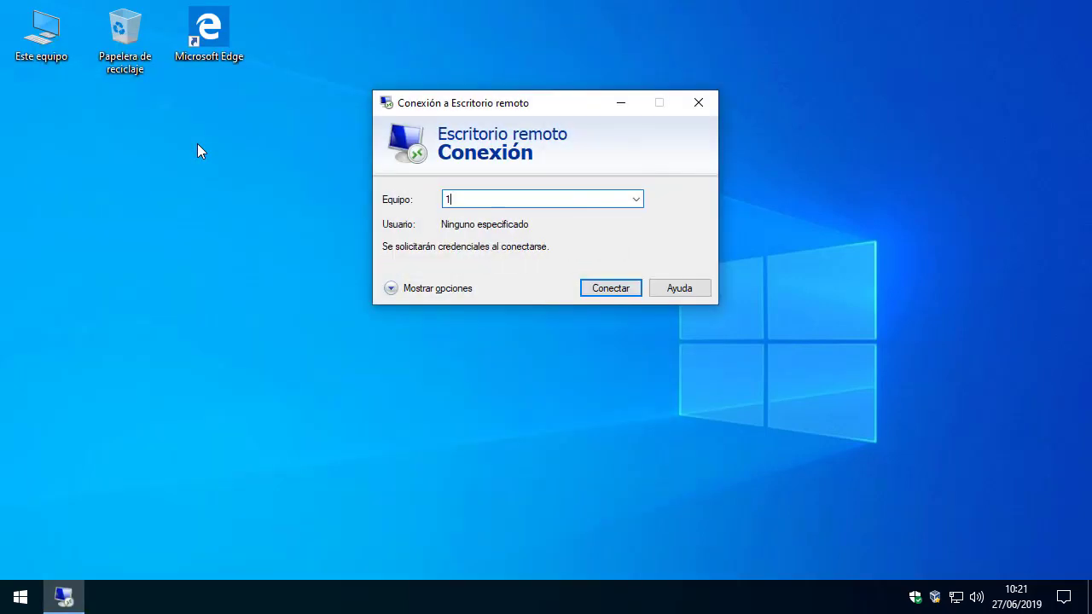
{"action": "type", "text": "92.158.158.200"}
{"action": "left_click", "coordinate": [595, 290]}
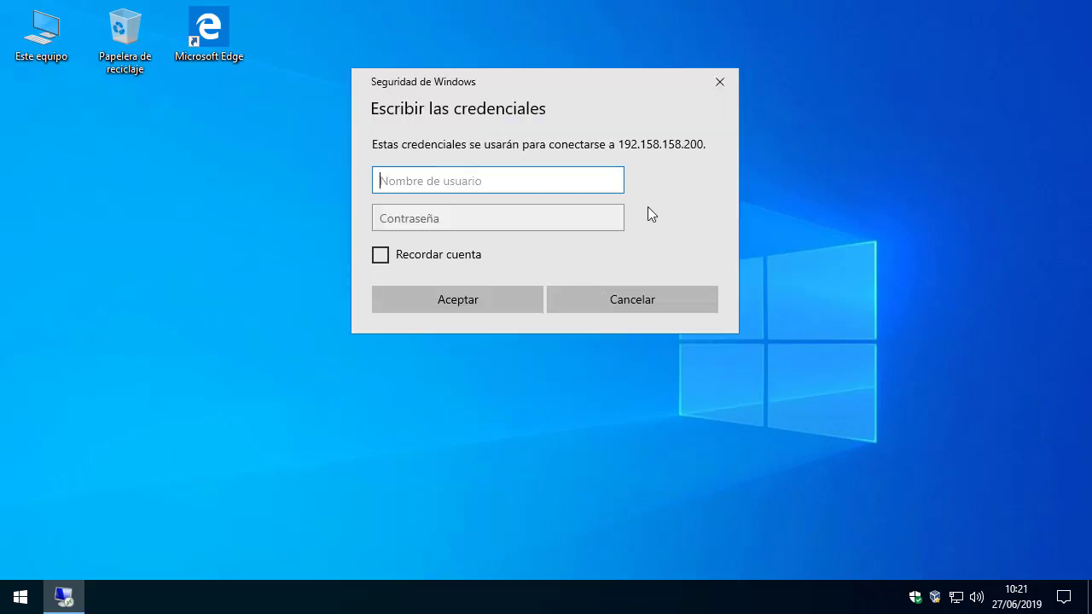
Sign in as usuario1 with the account password.
{"action": "type", "text": "usuario1"}
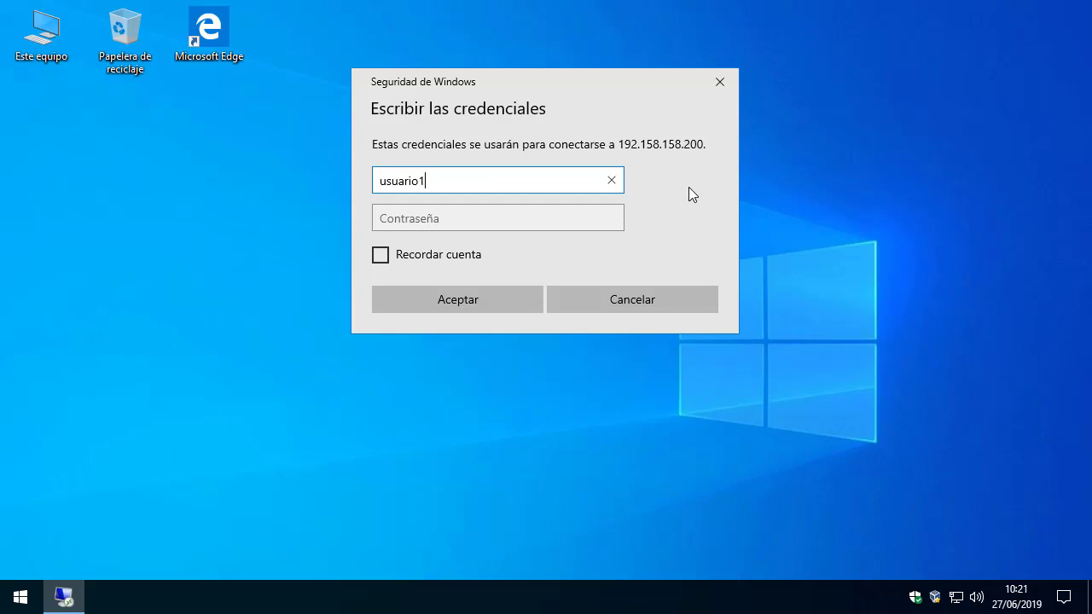
{"action": "key", "text": "Tab"}
{"action": "type", "text": "123456"}
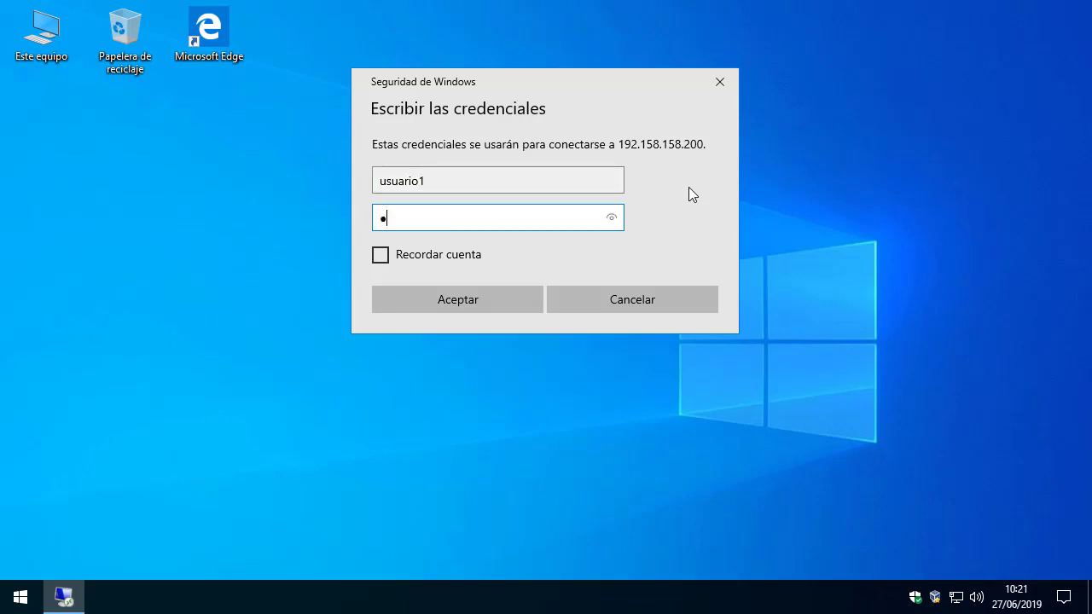
{"action": "type", "text": "789012"}
{"action": "left_click", "coordinate": [513, 292]}
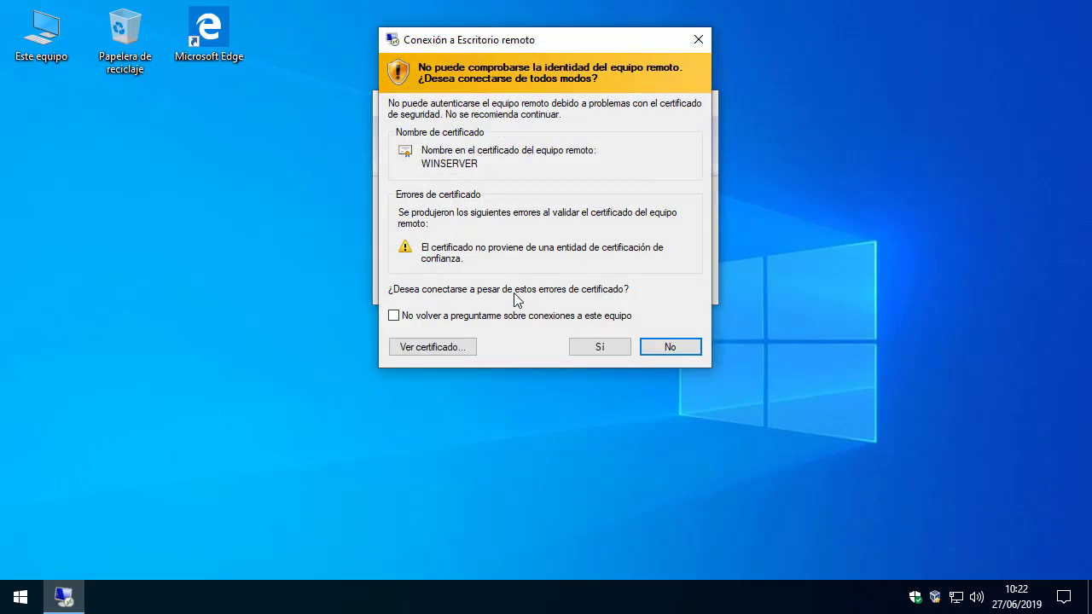
Trust WINSERVER's certificate permanently, open the usuario1 session, then minimize it.
{"action": "left_click", "coordinate": [393, 316]}
{"action": "left_click", "coordinate": [589, 350]}
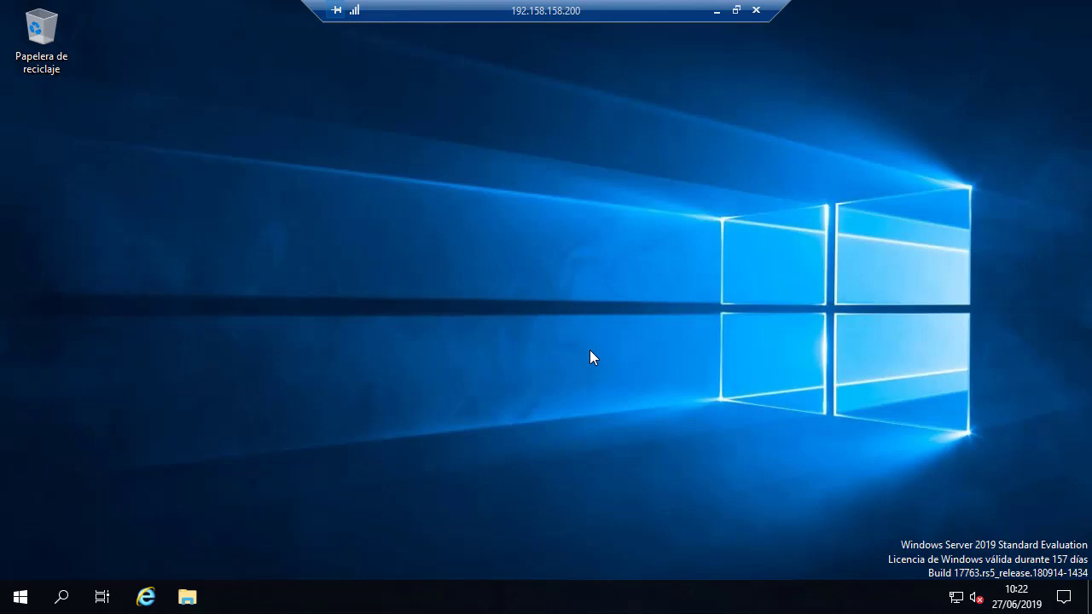
{"action": "left_click", "coordinate": [717, 11]}
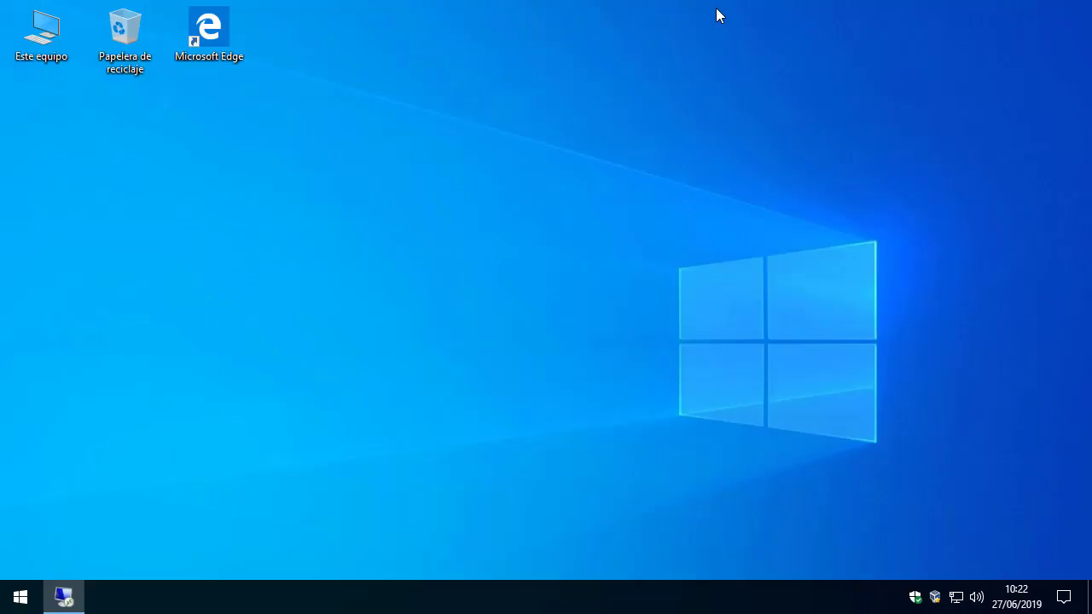
Open a new Remote Desktop Connection to 192.158.158.200.
{"action": "left_click", "coordinate": [7, 599]}
{"action": "left_click", "coordinate": [7, 599]}
{"action": "left_click", "coordinate": [7, 599]}
{"action": "type", "text": "remoto"}
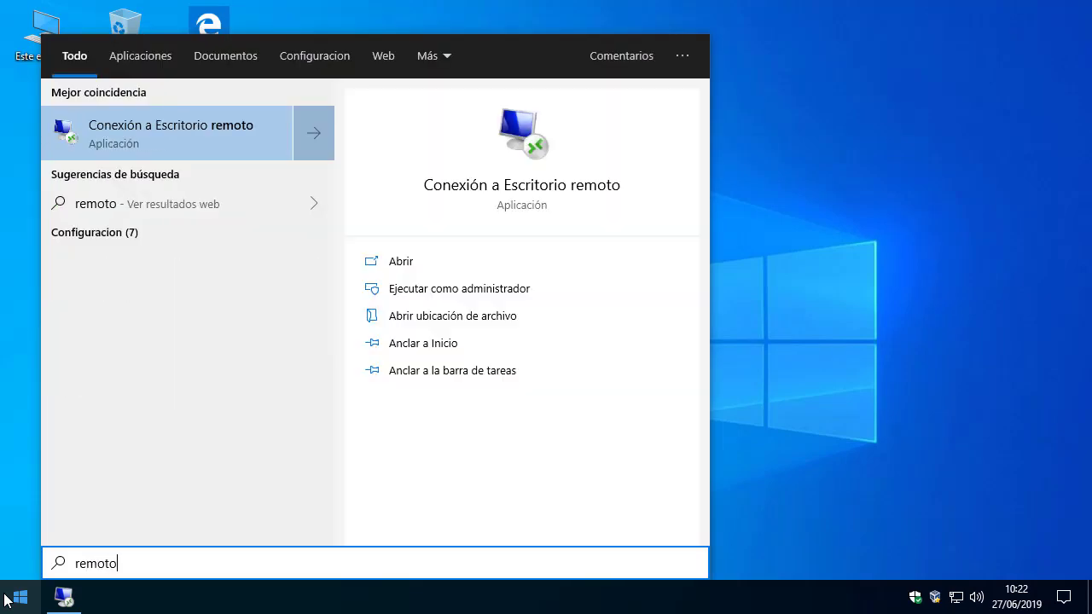
{"action": "key", "text": "Return"}
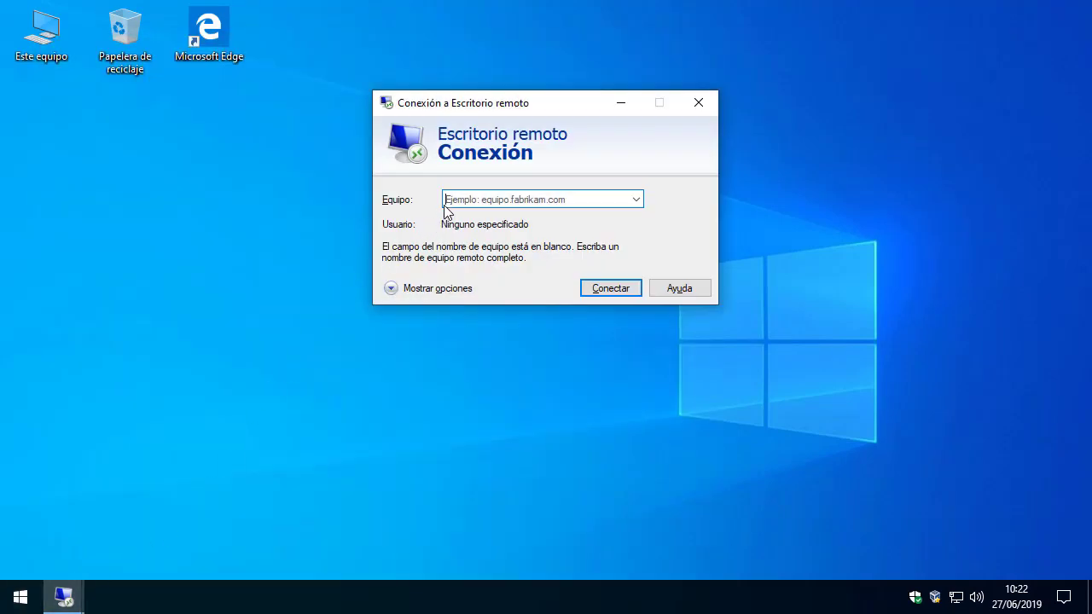
{"action": "type", "text": "192."}
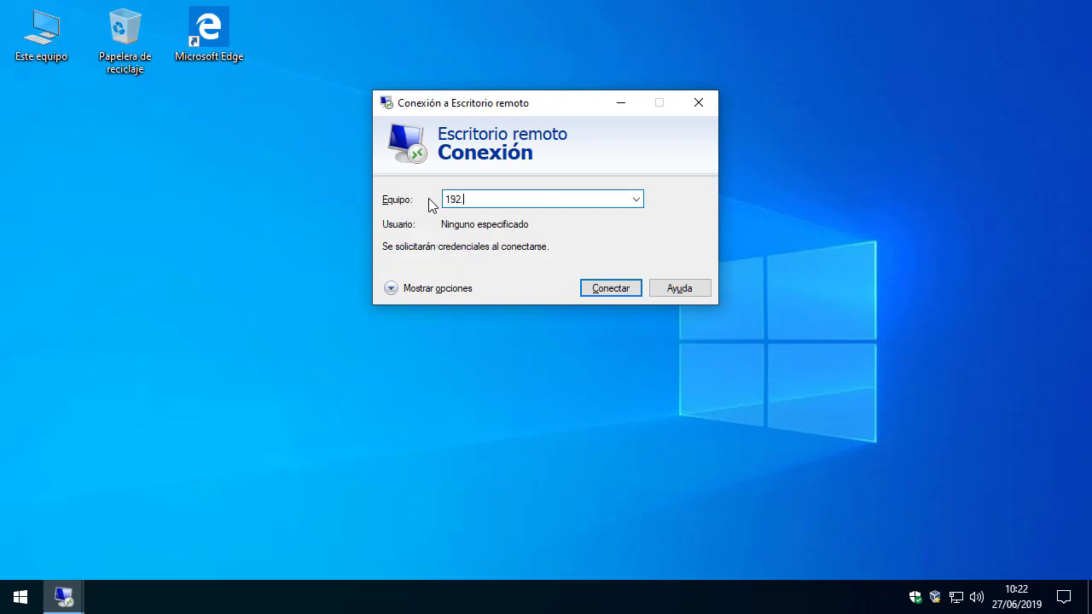
{"action": "type", "text": "8.200"}
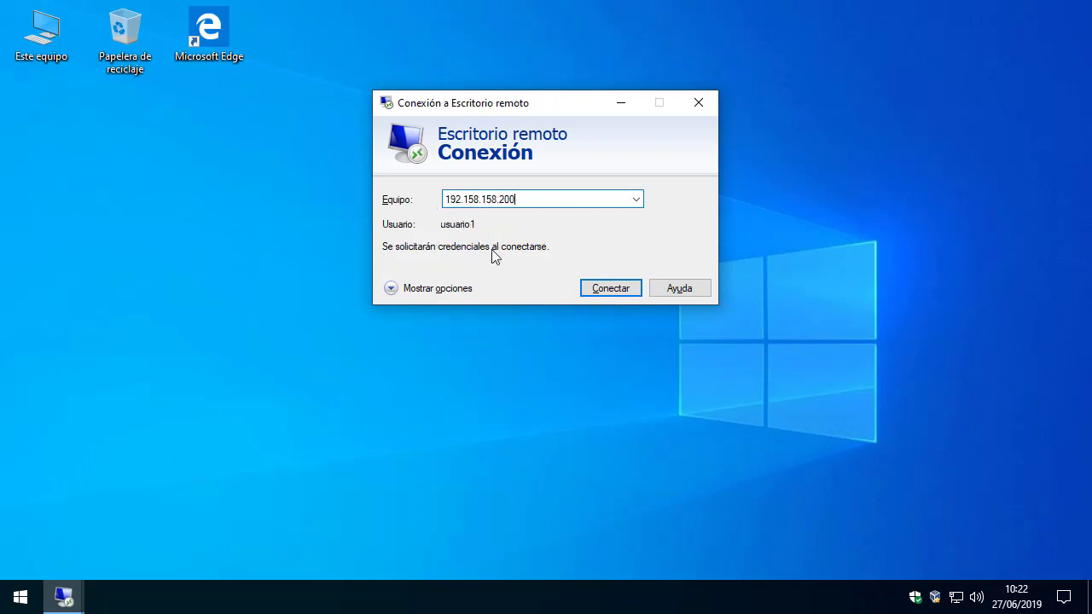
{"action": "left_click", "coordinate": [588, 290]}
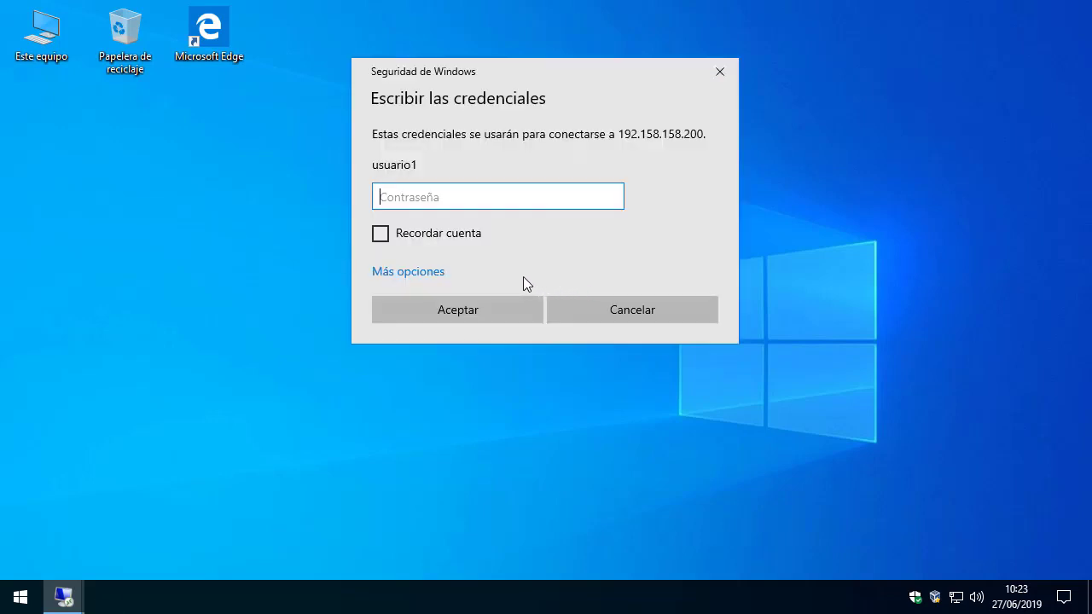
Sign in with a different account, usuario2, and its password.
{"action": "left_click", "coordinate": [432, 275]}
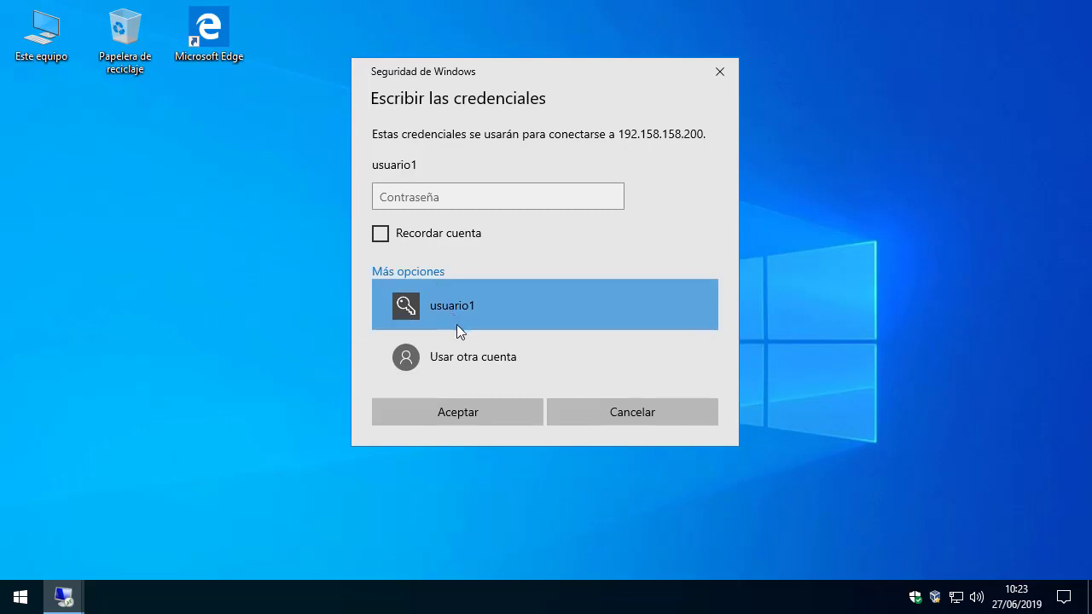
{"action": "left_click", "coordinate": [461, 354]}
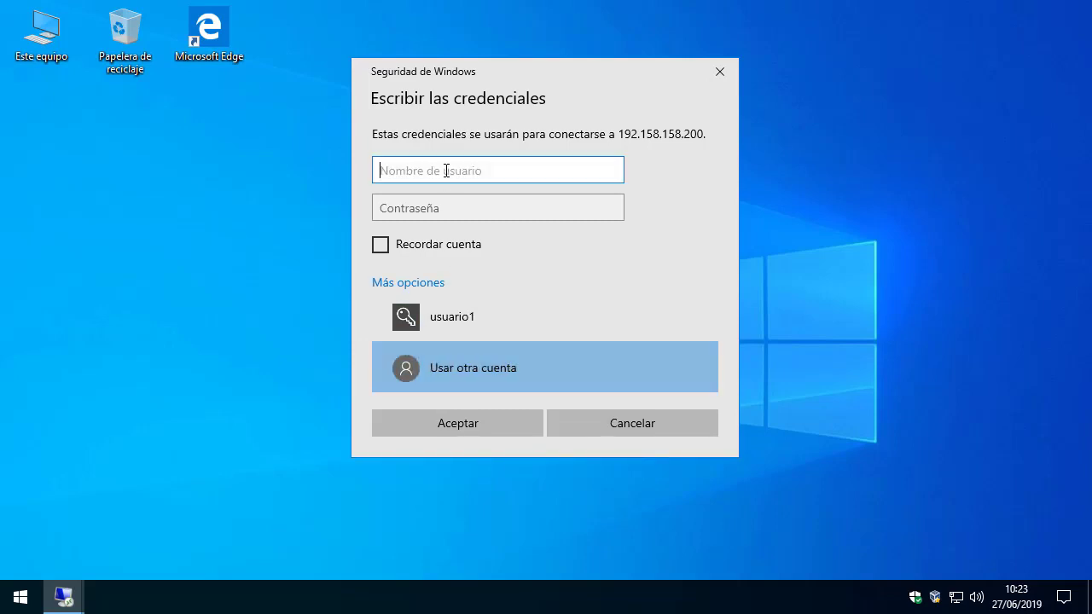
{"action": "type", "text": "usuario2"}
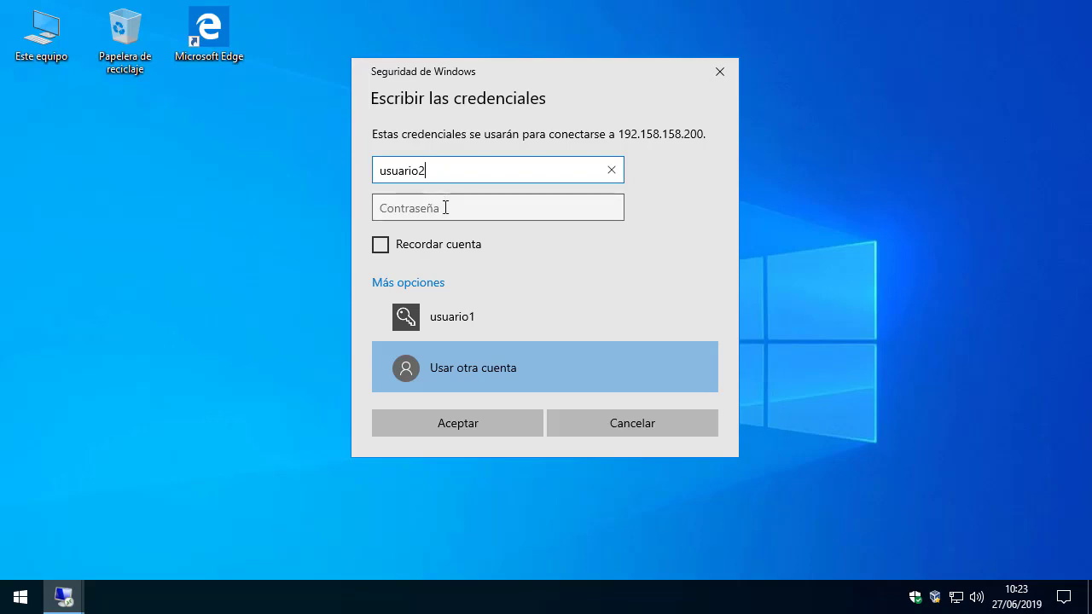
{"action": "left_click", "coordinate": [445, 208]}
{"action": "type", "text": "●●●●●●●●●●●"}
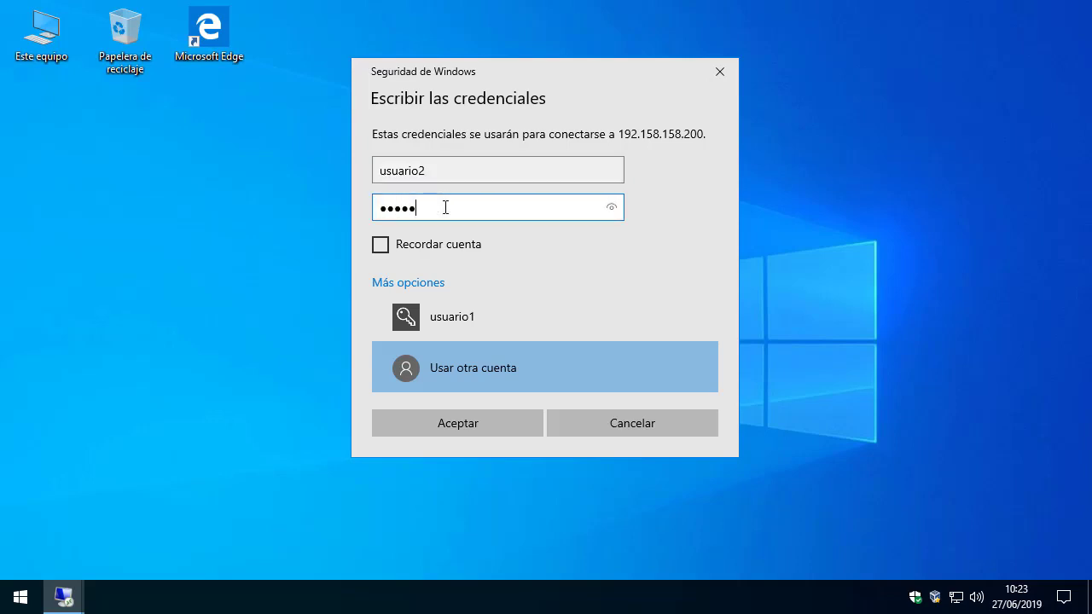
{"action": "type", "text": "●"}
{"action": "left_click", "coordinate": [448, 421]}
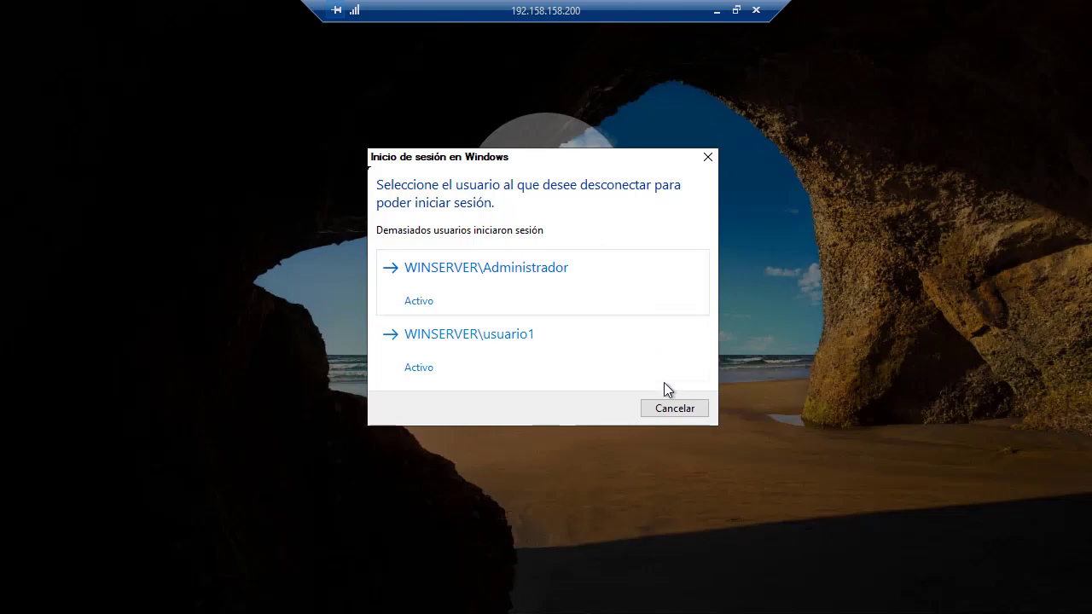
Cancel the blocked sign-in and close the Remote Desktop Connection window.
{"action": "left_click", "coordinate": [675, 407]}
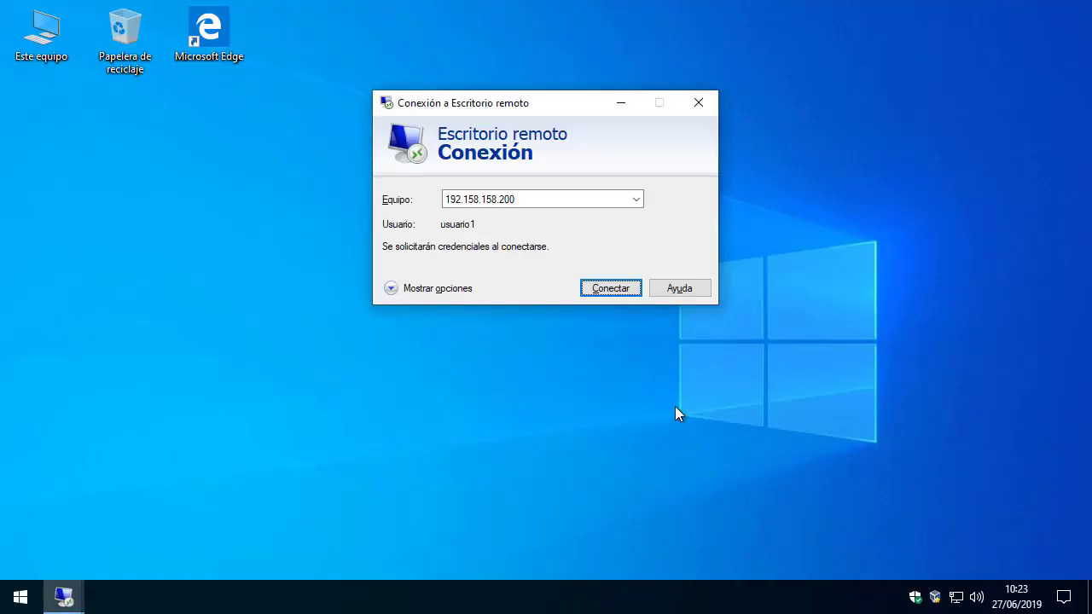
{"action": "left_click", "coordinate": [698, 106]}
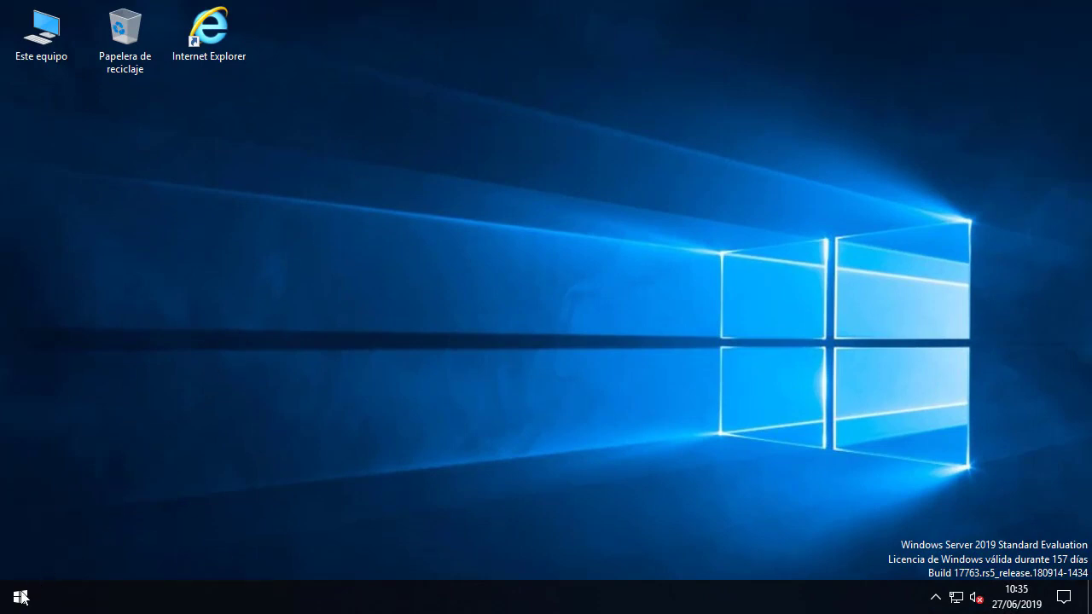
Start the Add Roles and Features wizard with default installation type targeting WINSERVER.
{"action": "key", "text": "super"}
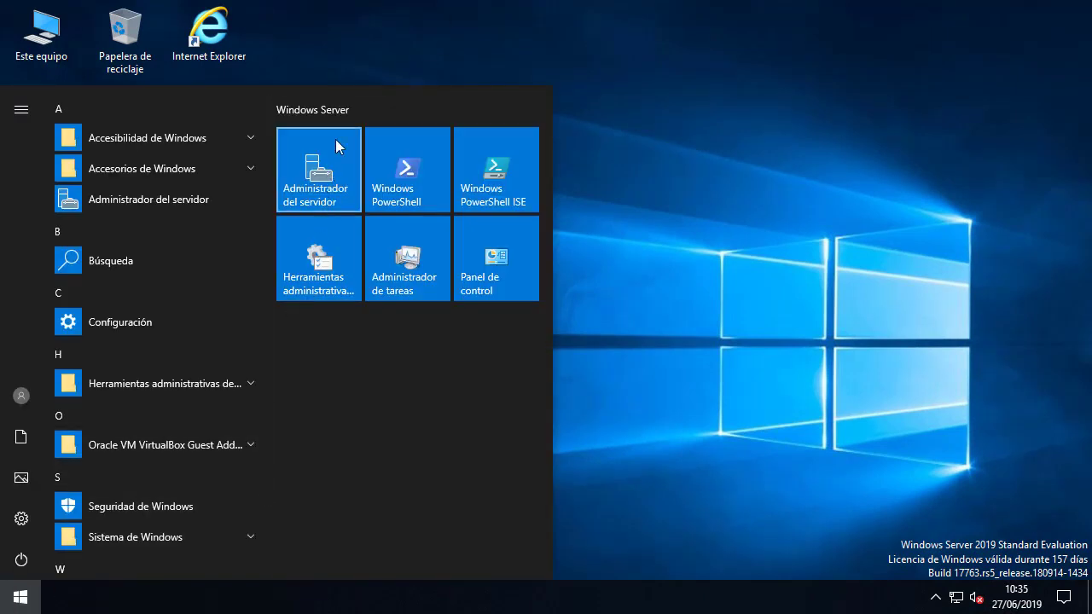
{"action": "left_click", "coordinate": [337, 145]}
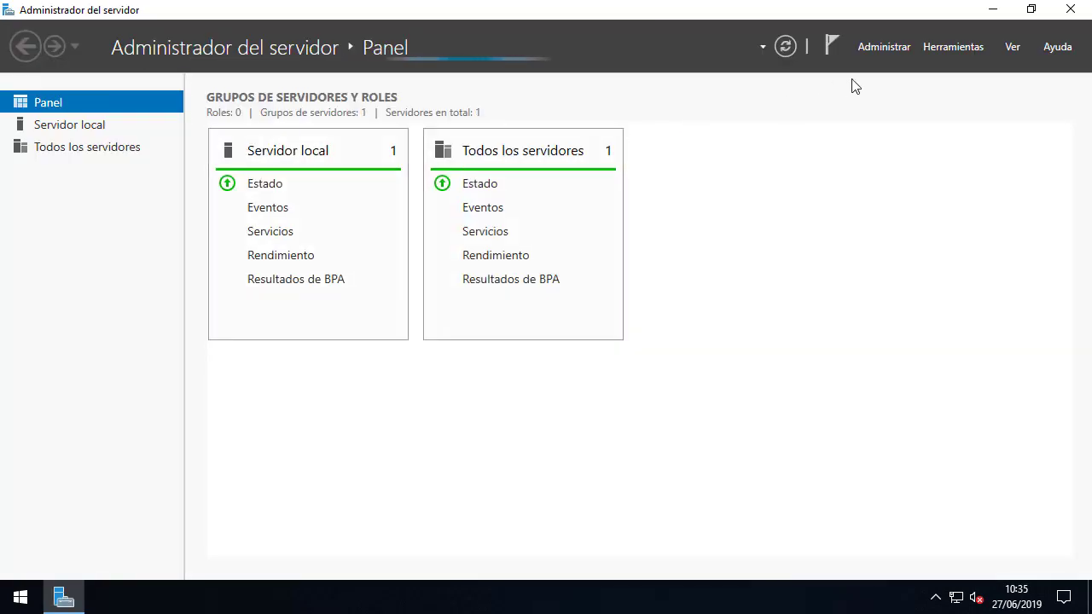
{"action": "left_click", "coordinate": [890, 47]}
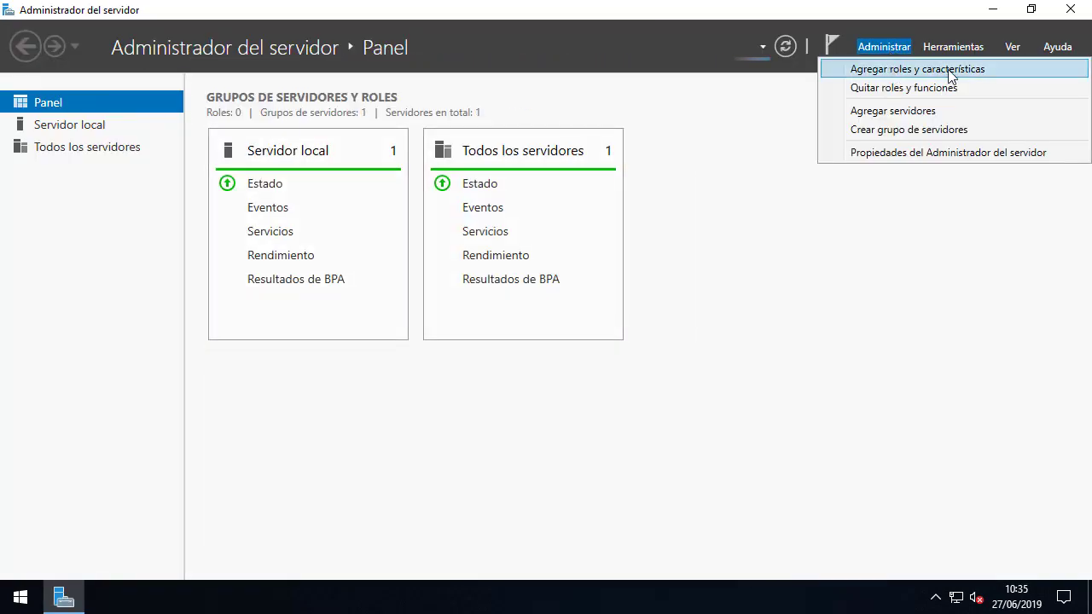
{"action": "left_click", "coordinate": [995, 71]}
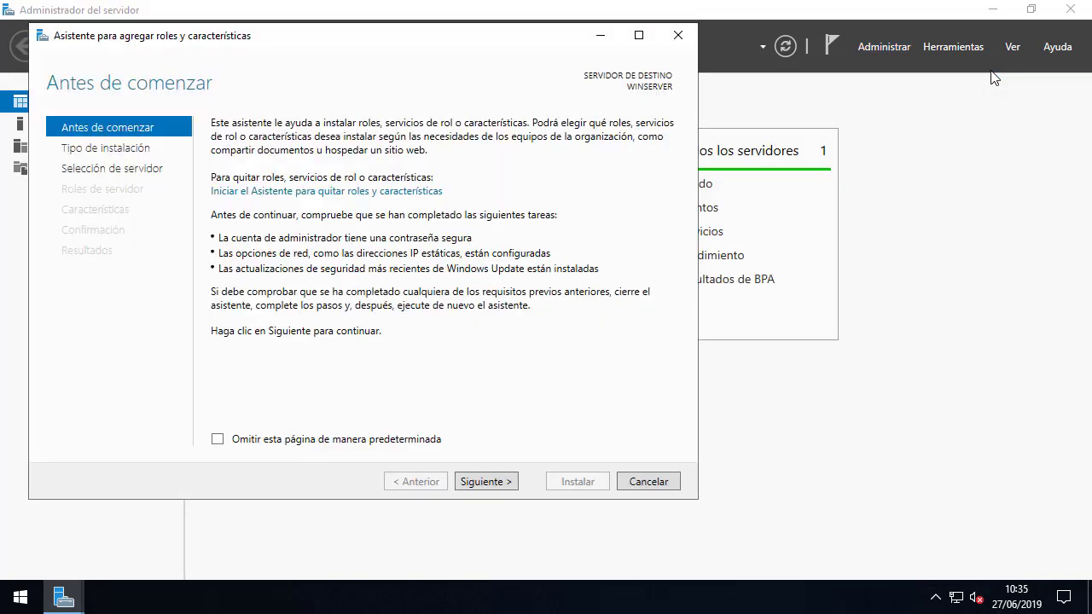
{"action": "left_click", "coordinate": [485, 483]}
{"action": "left_click", "coordinate": [483, 483]}
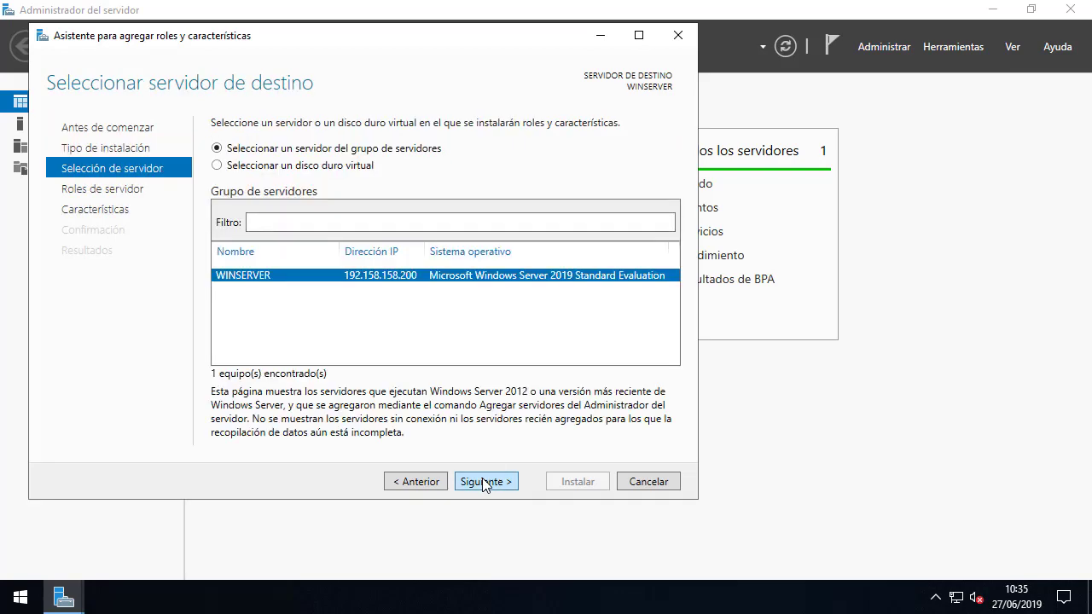
{"action": "left_click", "coordinate": [482, 483]}
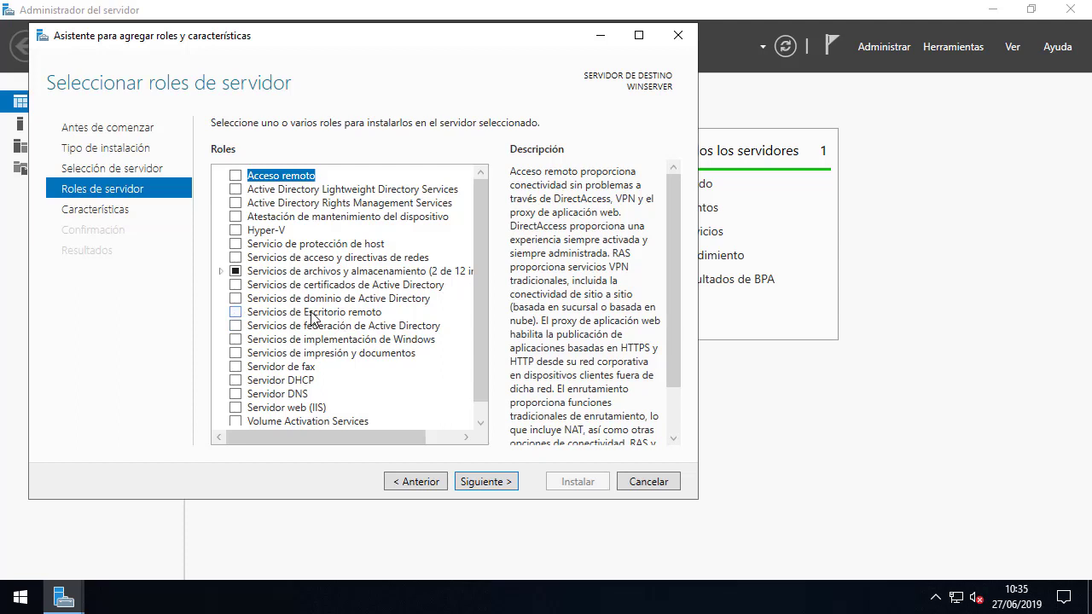
Select Servicios de Escritorio remoto with the Administración de licencias role service and its features.
{"action": "left_click", "coordinate": [236, 314]}
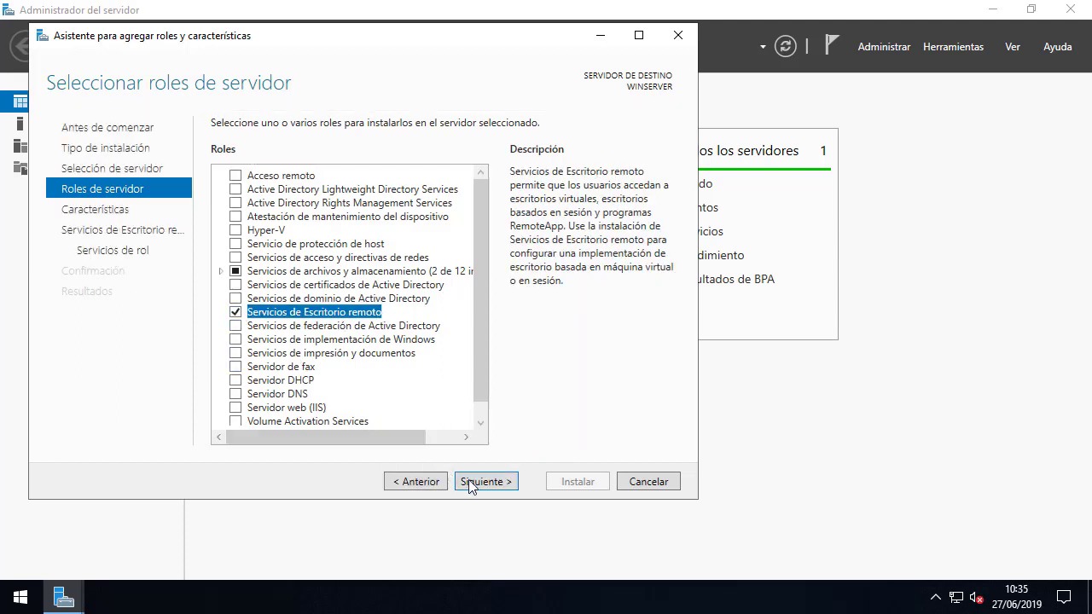
{"action": "left_click", "coordinate": [473, 484]}
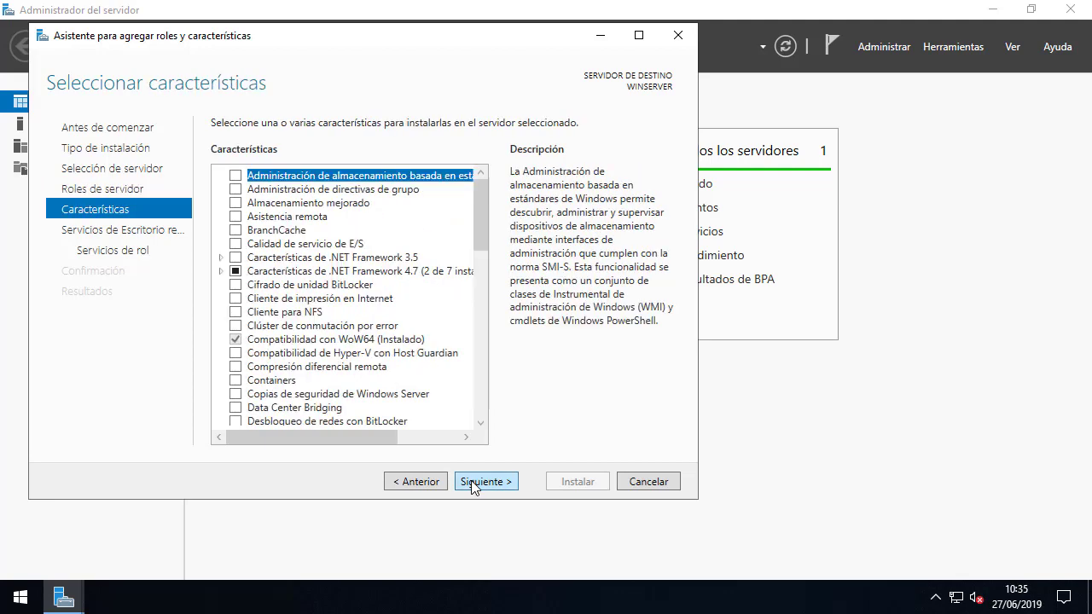
{"action": "left_click", "coordinate": [474, 484]}
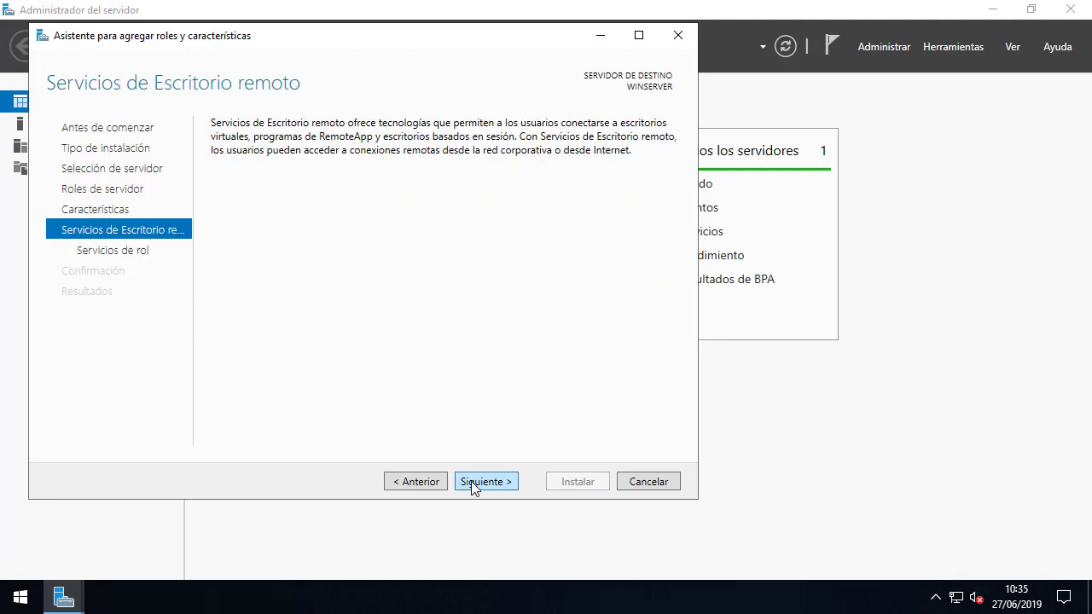
{"action": "left_click", "coordinate": [473, 484]}
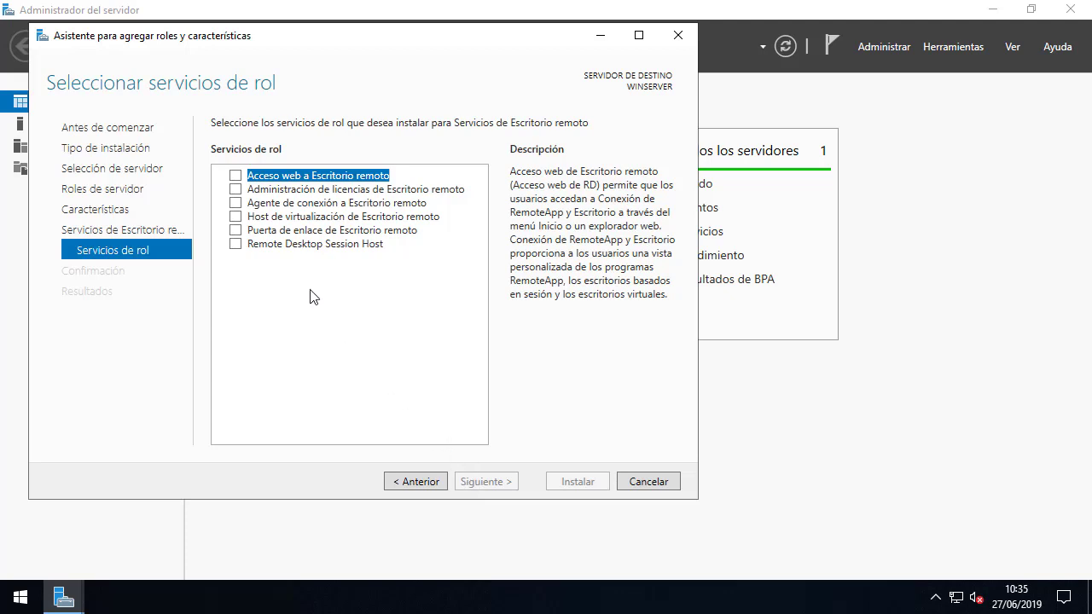
{"action": "left_click", "coordinate": [236, 190]}
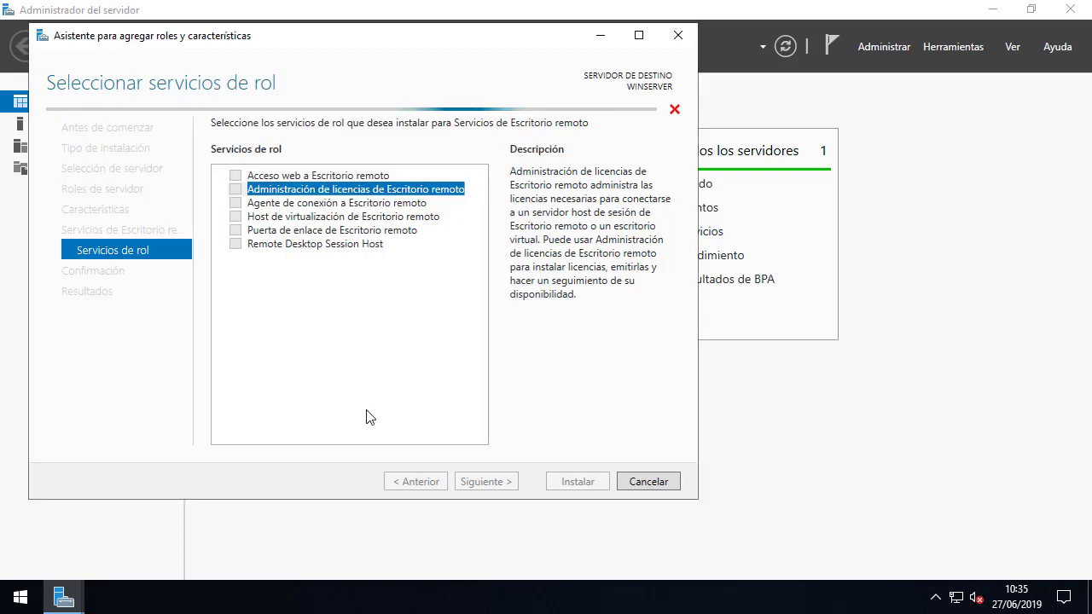
{"action": "left_click", "coordinate": [367, 414]}
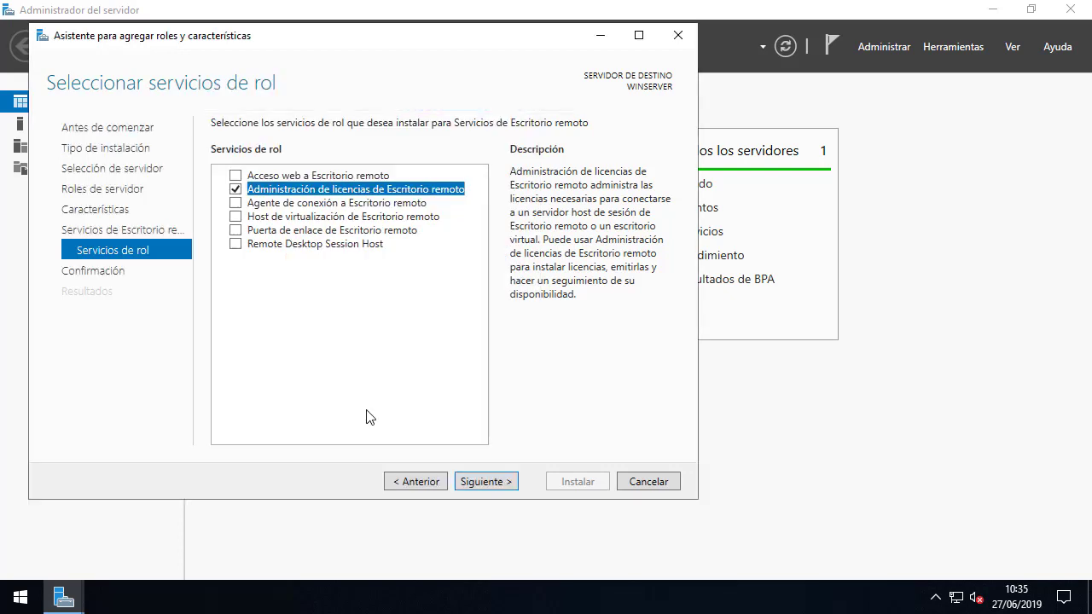
{"action": "left_click", "coordinate": [489, 489]}
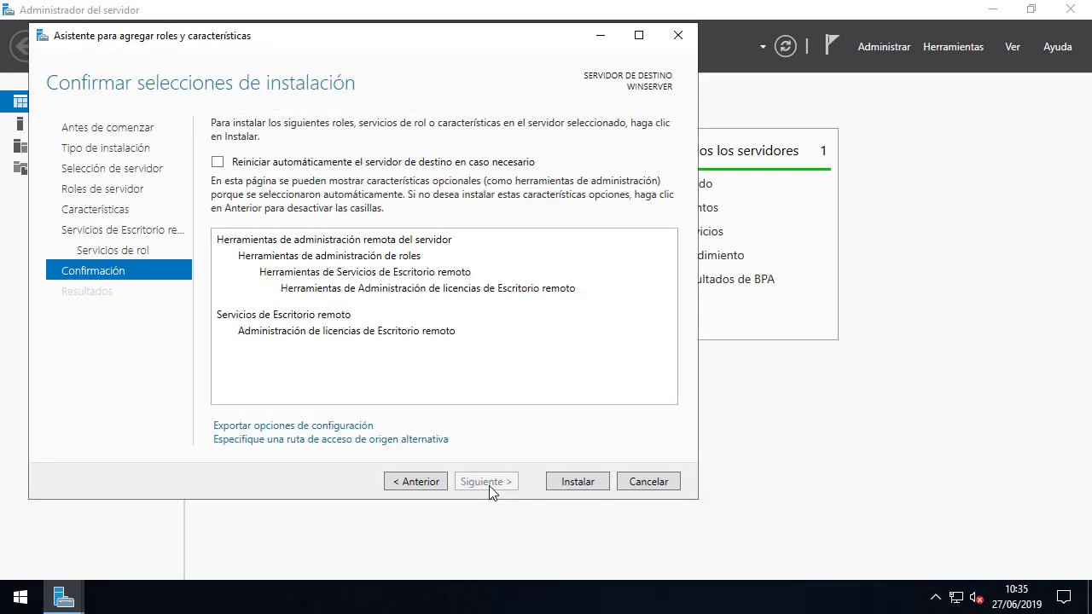
Install Administración de licencias de Escritorio remoto on WINSERVER, clear its success notice, and close Server Manager.
{"action": "left_click", "coordinate": [559, 483]}
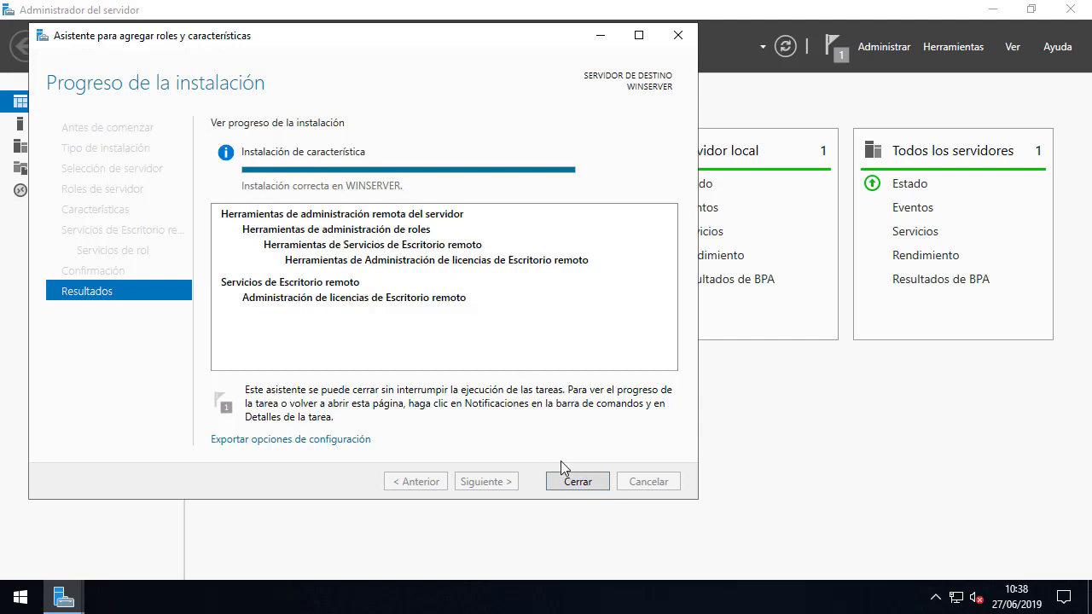
{"action": "left_click", "coordinate": [577, 482]}
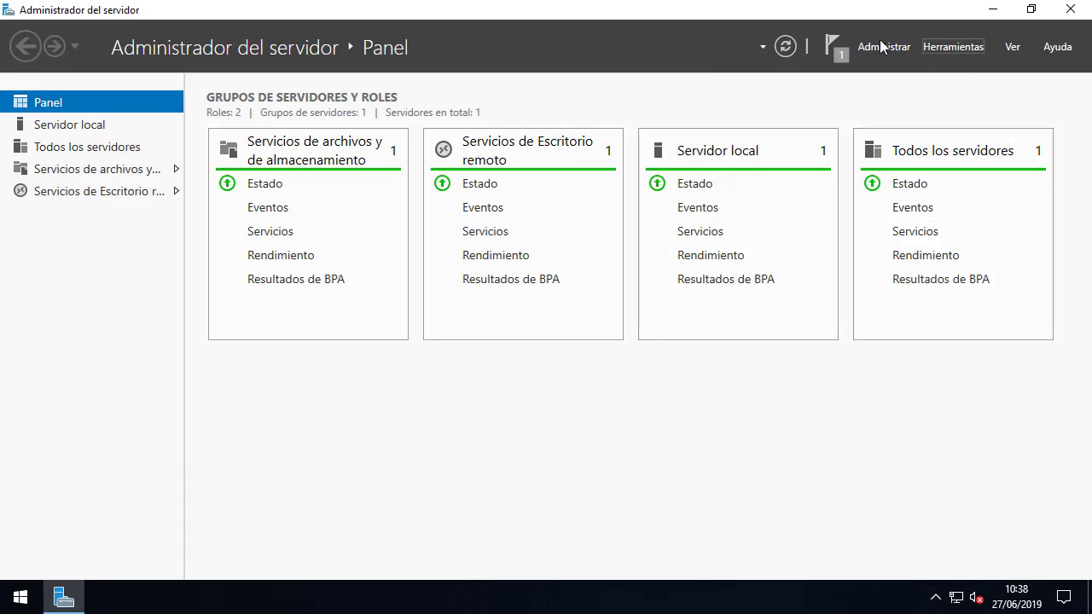
{"action": "left_click", "coordinate": [833, 45]}
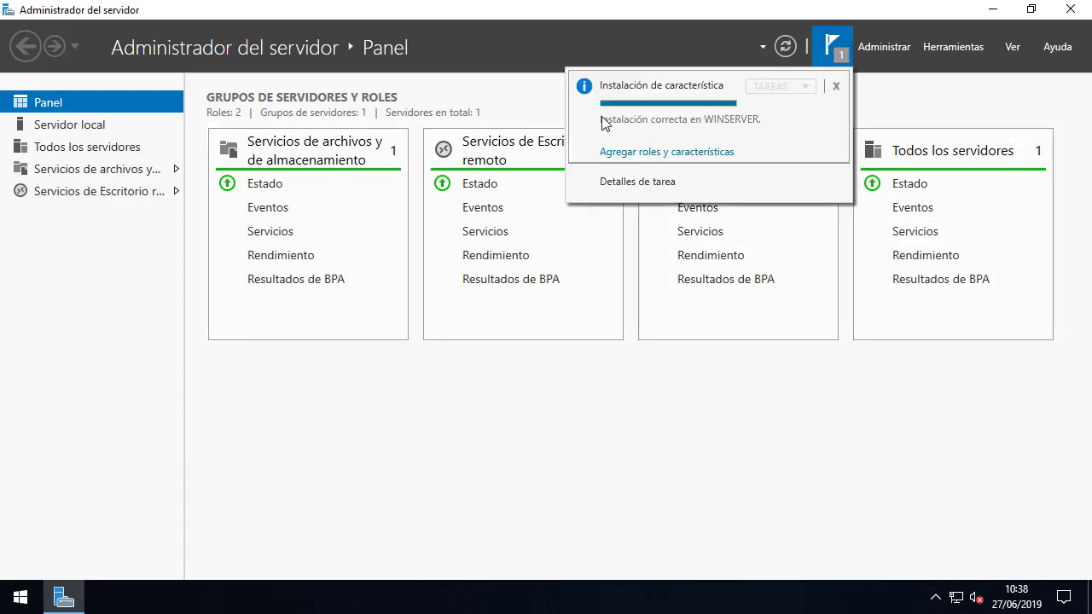
{"action": "left_click", "coordinate": [835, 86]}
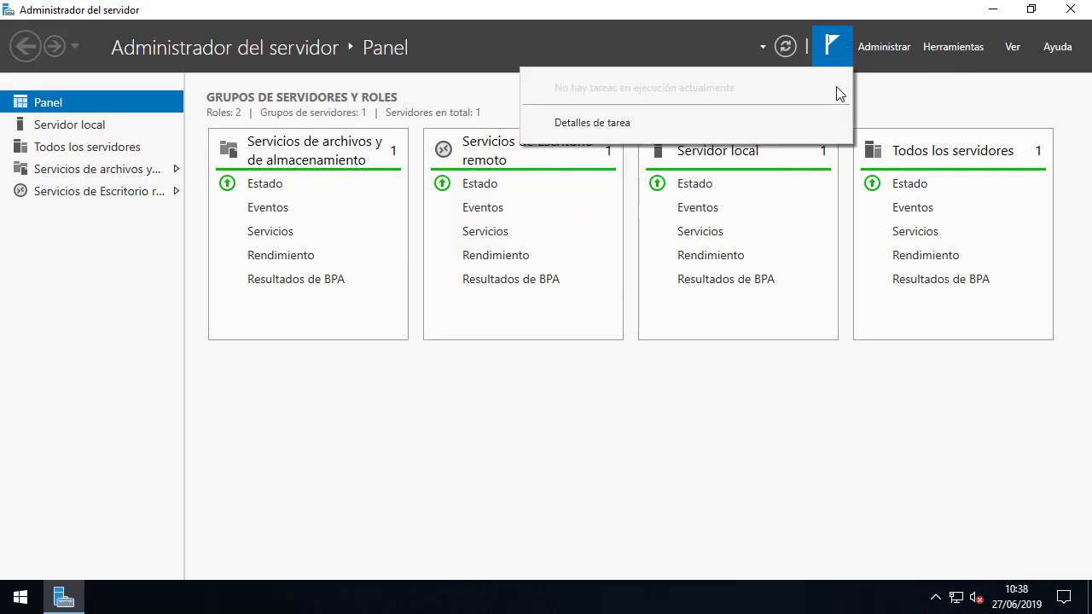
{"action": "left_click", "coordinate": [1067, 17]}
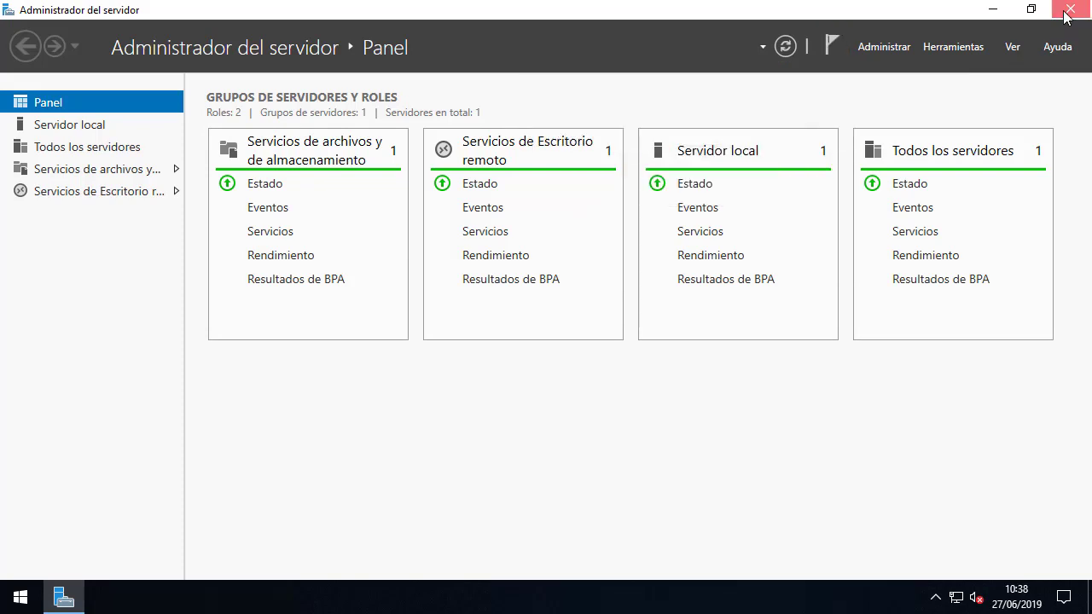
{"action": "left_click", "coordinate": [1068, 12]}
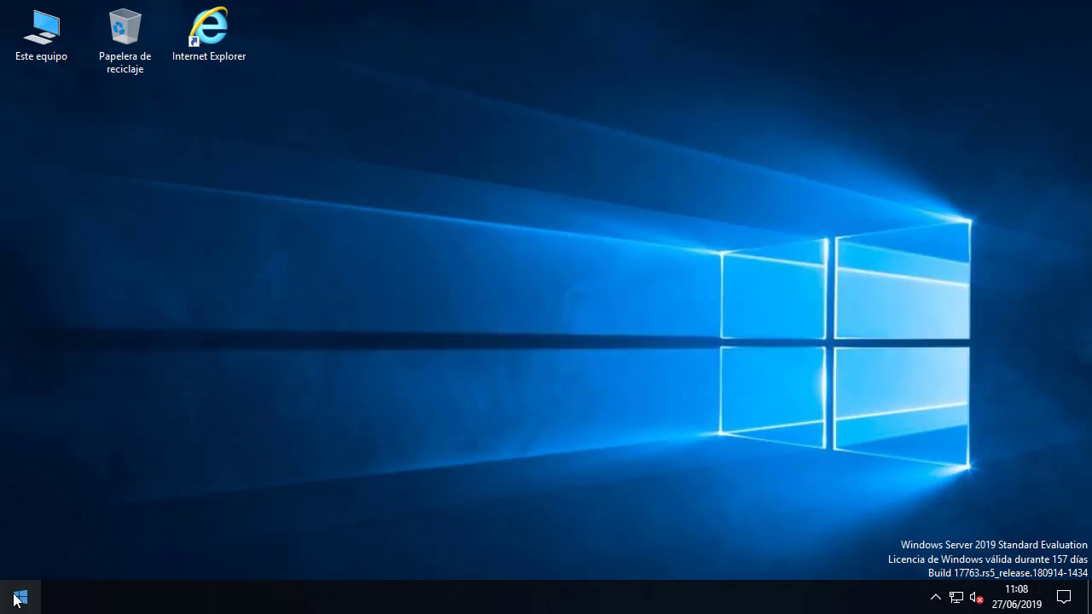
Reopen Administrador del servidor from Start and show the Herramientas > Remote Desktop Services tools.
{"action": "left_click", "coordinate": [20, 598]}
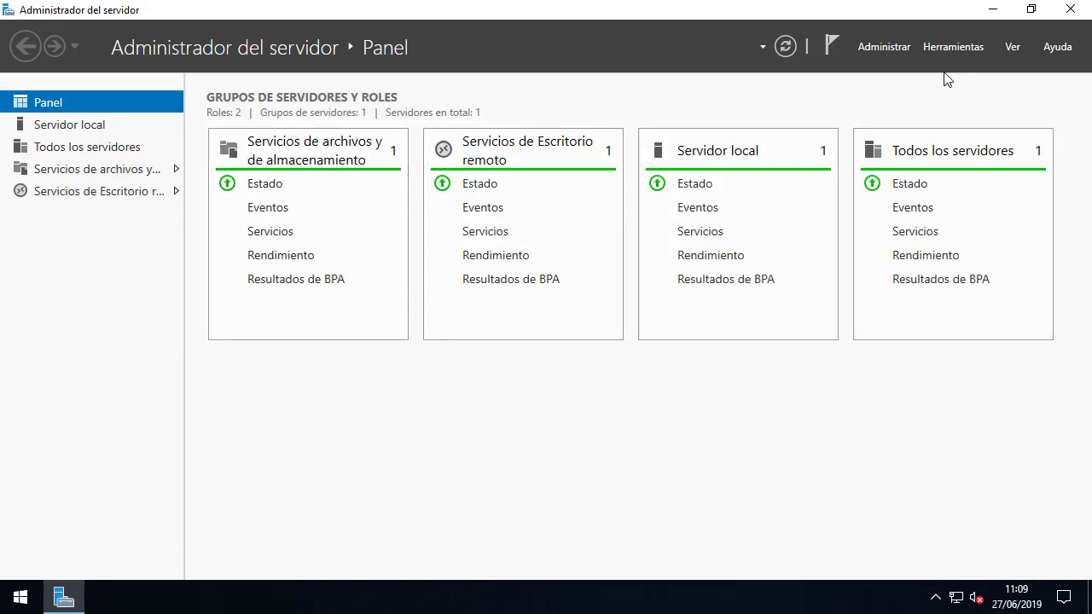
{"action": "left_click", "coordinate": [962, 52]}
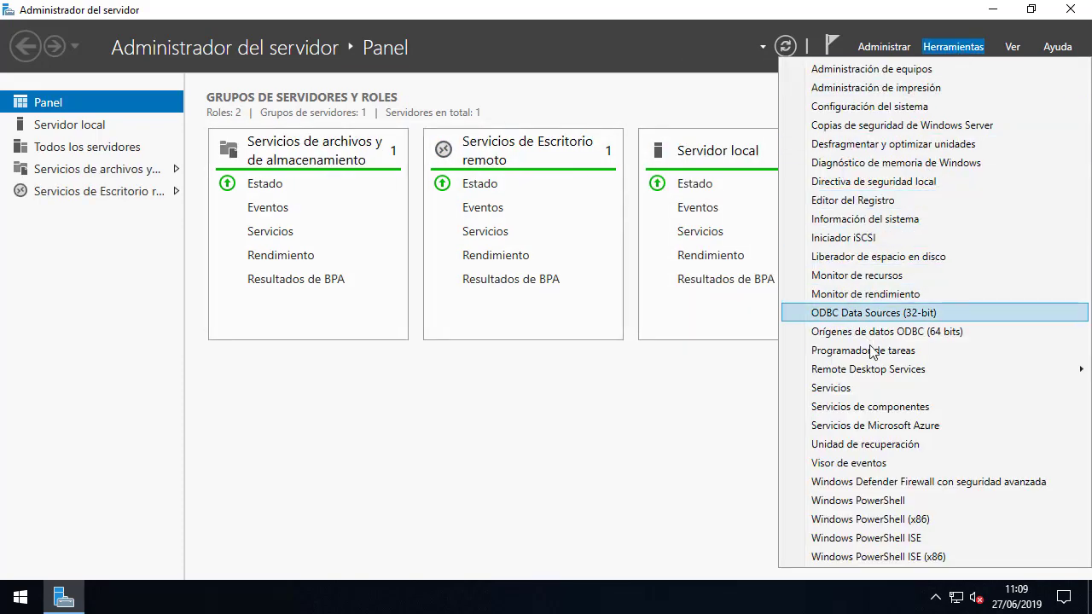
{"action": "mouse_move", "coordinate": [868, 374]}
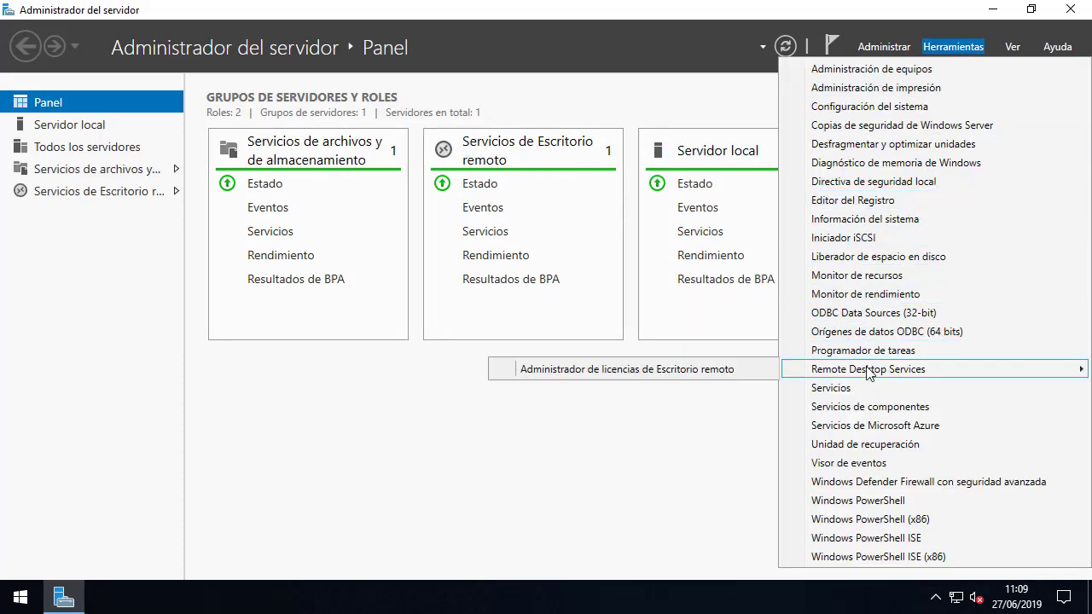
Activate the WINSERVER licence server through the wizard using the automatic connection method.
{"action": "left_click", "coordinate": [504, 375]}
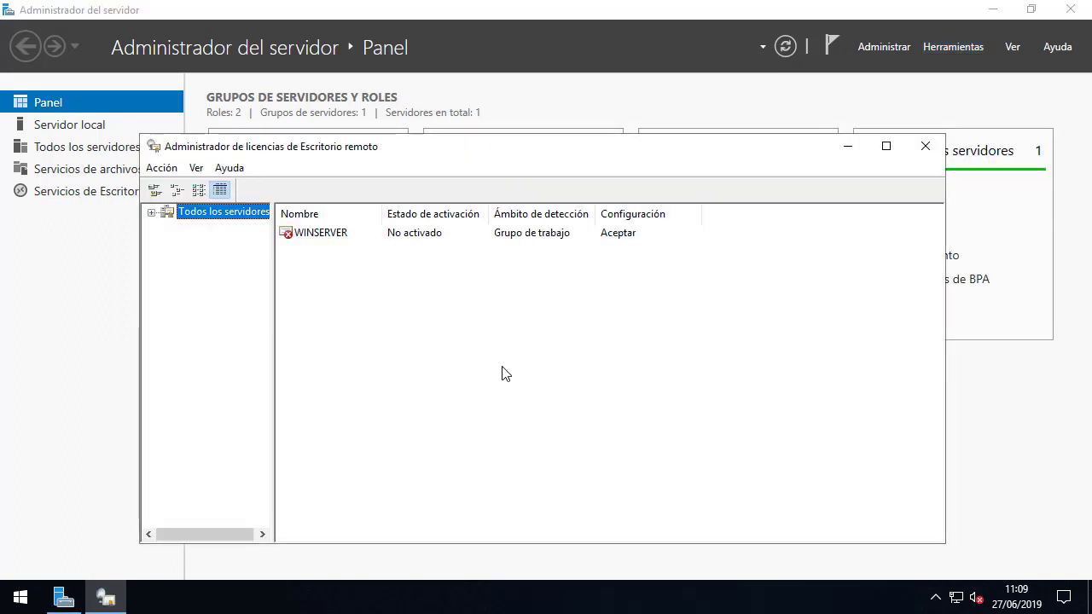
{"action": "left_click", "coordinate": [325, 235]}
{"action": "right_click", "coordinate": [324, 236]}
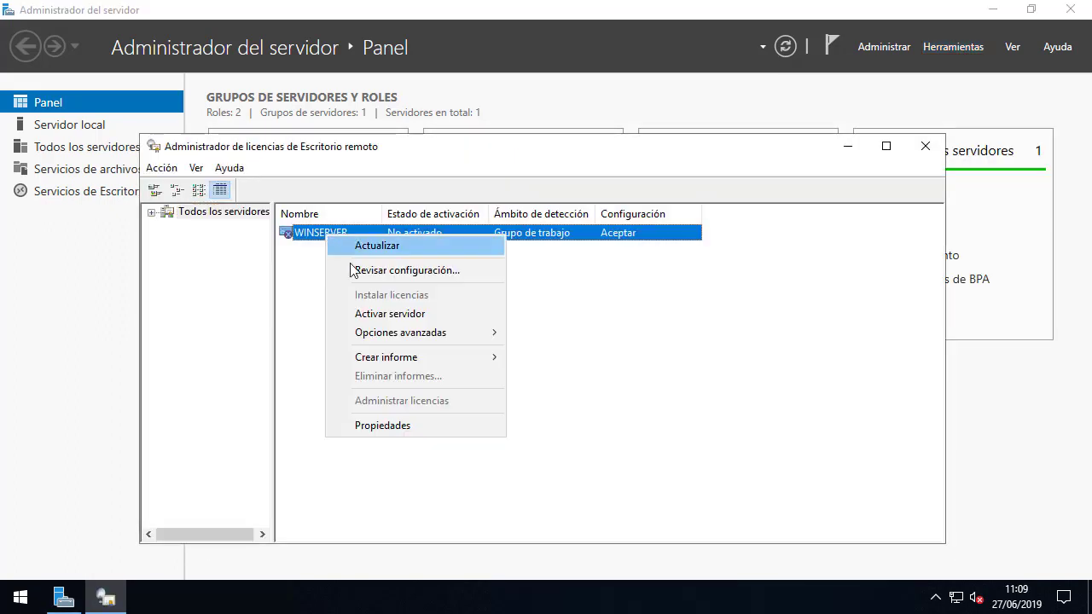
{"action": "left_click", "coordinate": [442, 322]}
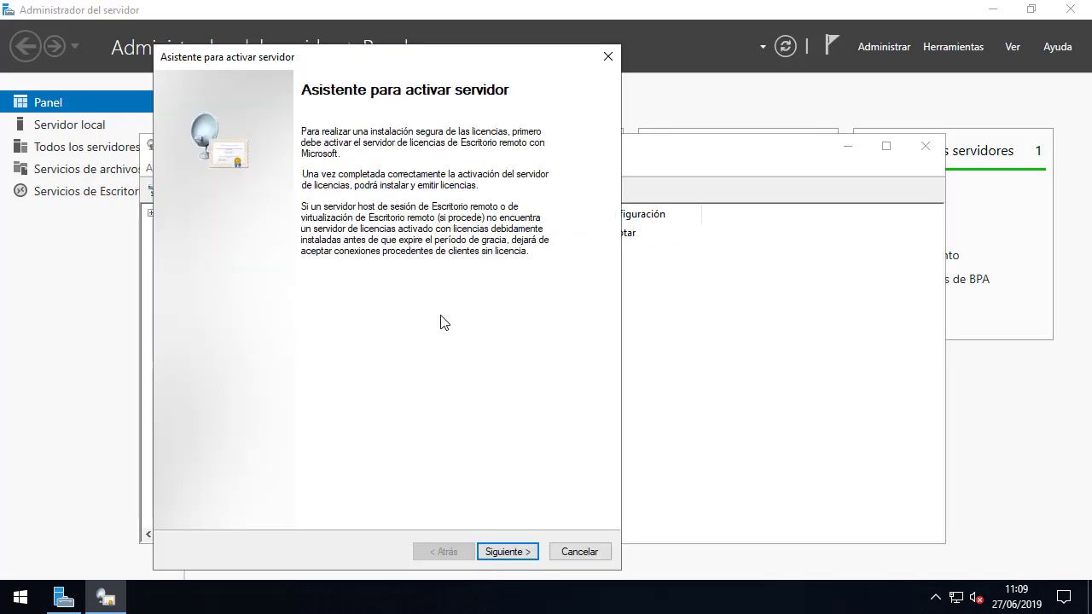
{"action": "left_click", "coordinate": [501, 554]}
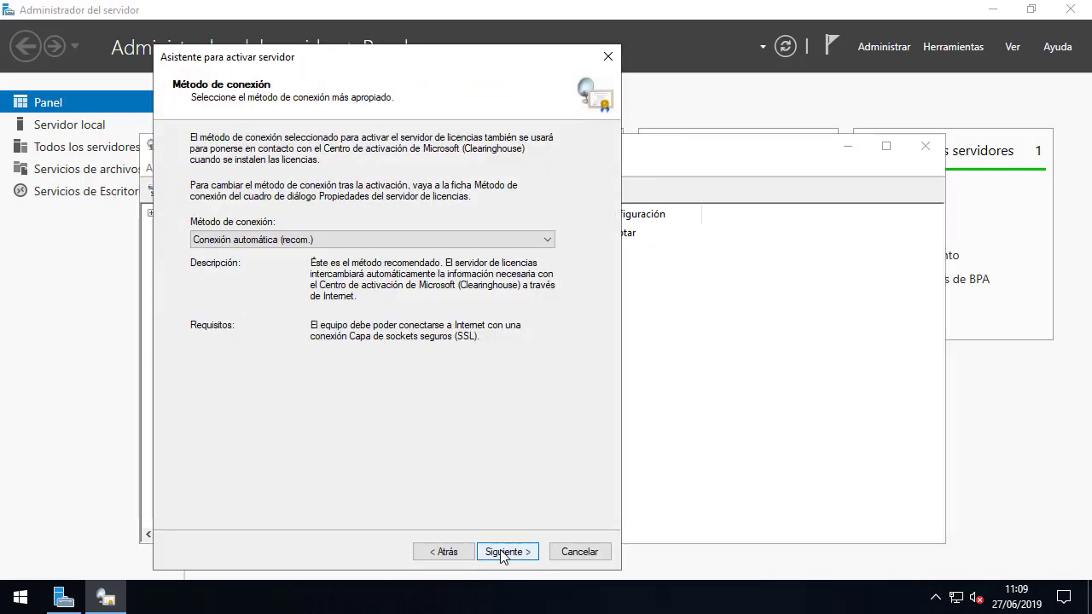
{"action": "left_click", "coordinate": [503, 552]}
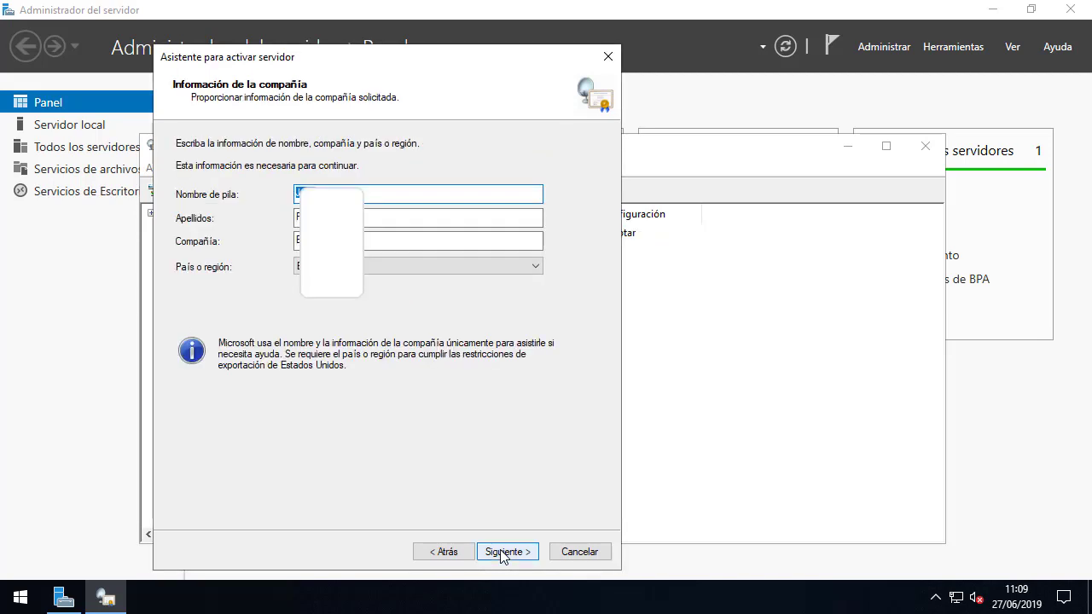
{"action": "left_click", "coordinate": [503, 552]}
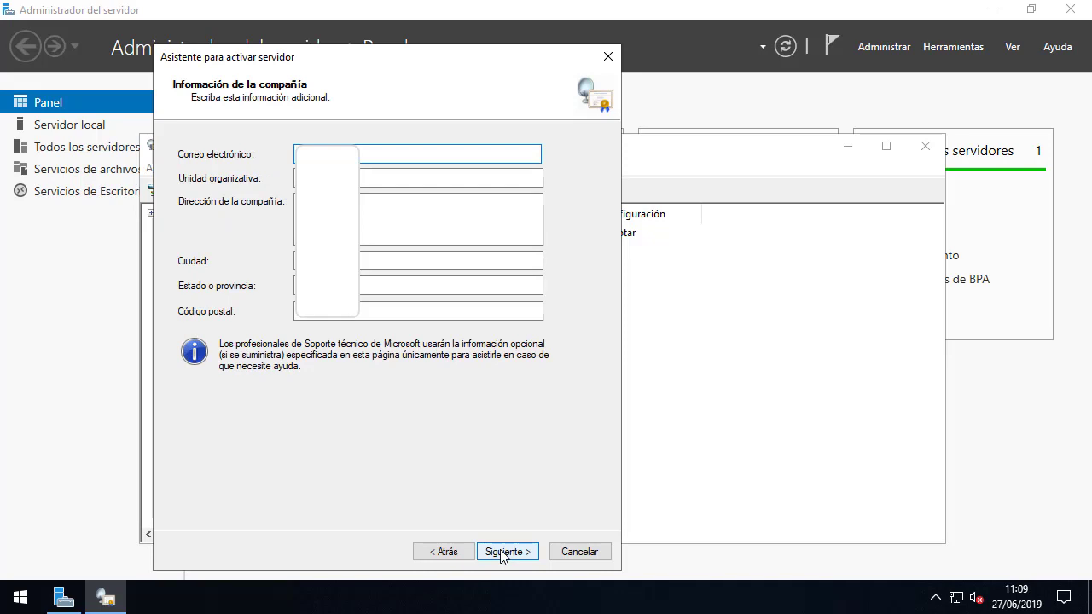
{"action": "left_click", "coordinate": [503, 552]}
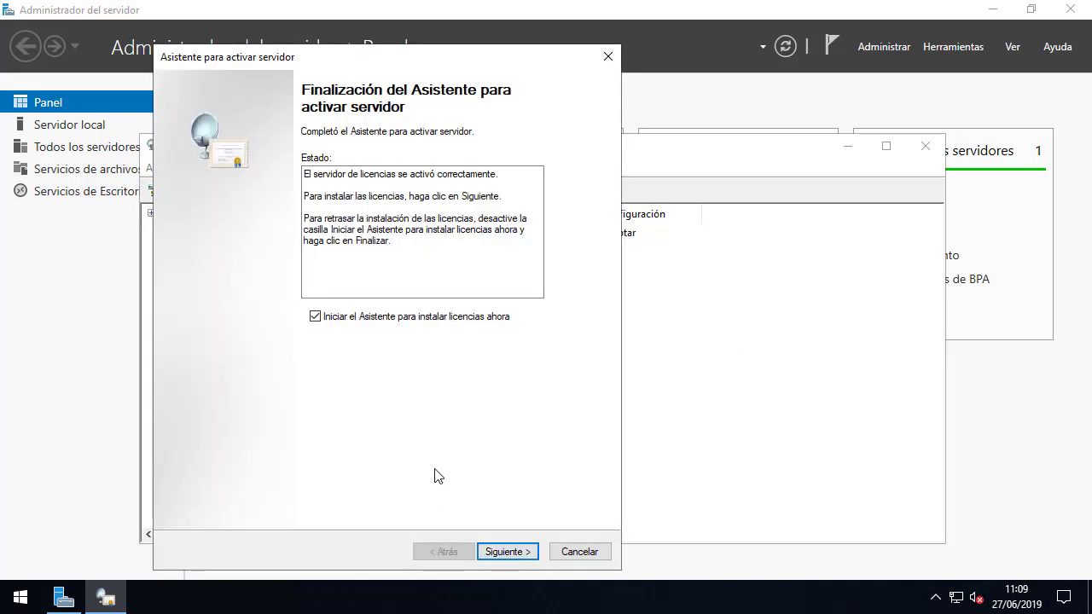
Skip licence installation, finish the activation wizard, and close the licensing manager.
{"action": "left_click", "coordinate": [315, 317]}
{"action": "left_click", "coordinate": [500, 550]}
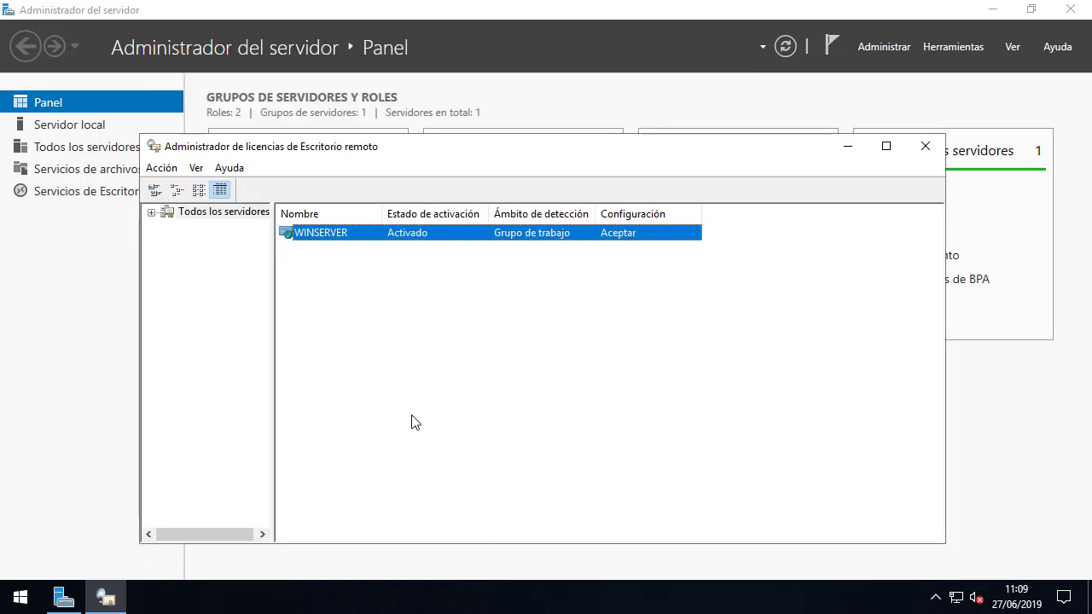
{"action": "left_click", "coordinate": [321, 268]}
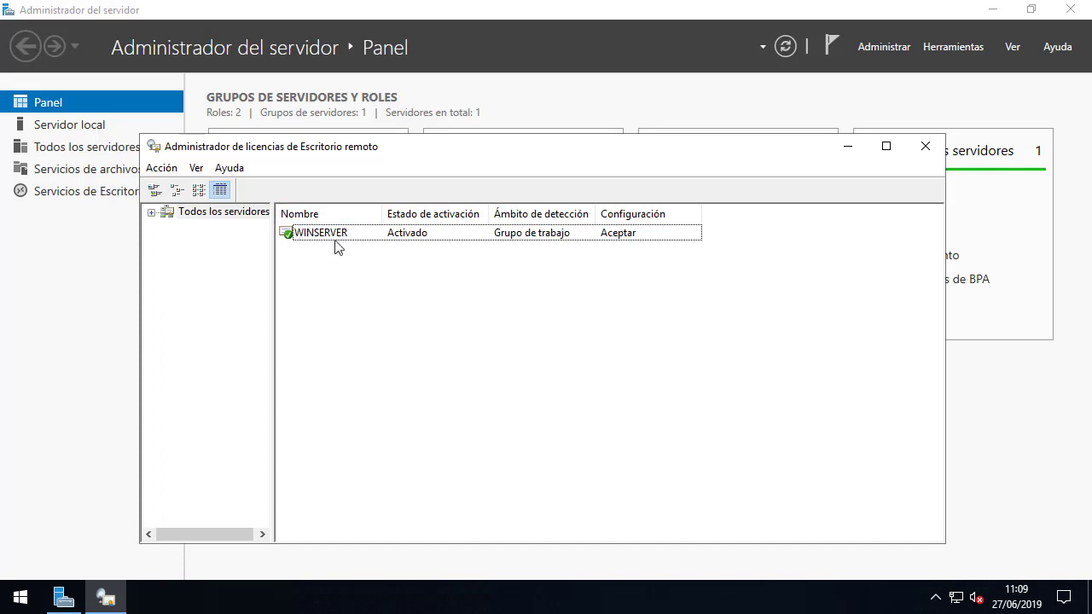
{"action": "left_click", "coordinate": [925, 146]}
Restart Administrador del servidor and open Administrador de licencias de Escritorio remoto from Herramientas > Remote Desktop Services.
{"action": "left_click", "coordinate": [1070, 9]}
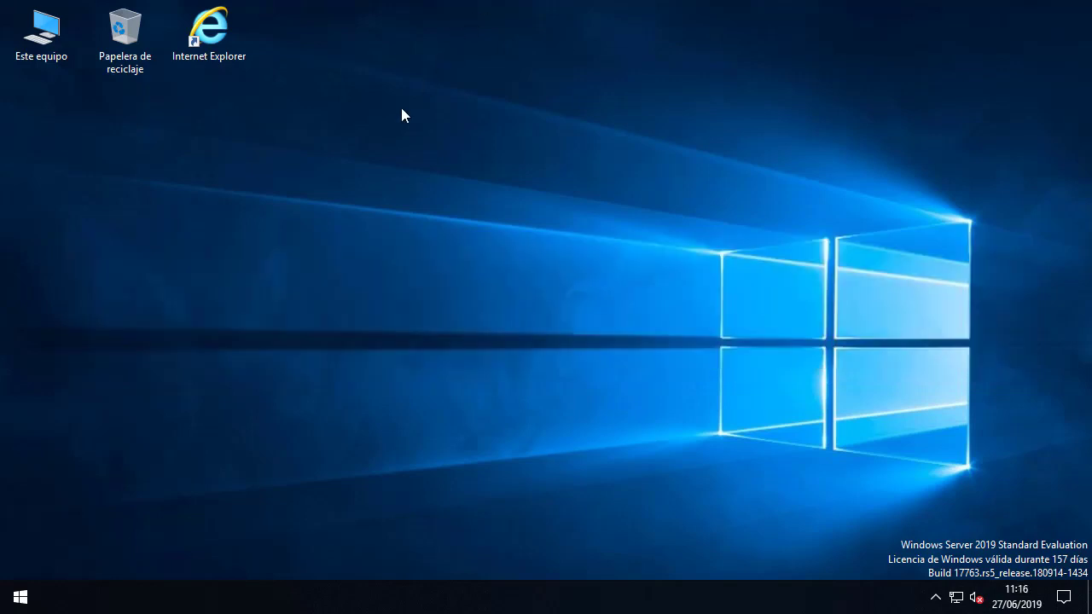
{"action": "left_click", "coordinate": [20, 596]}
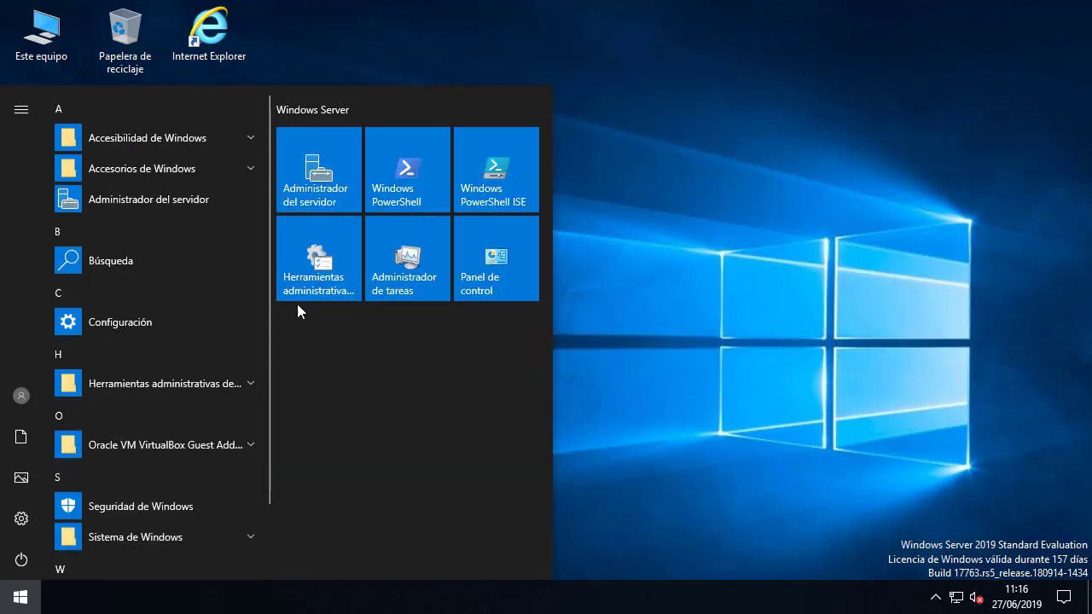
{"action": "left_click", "coordinate": [335, 198]}
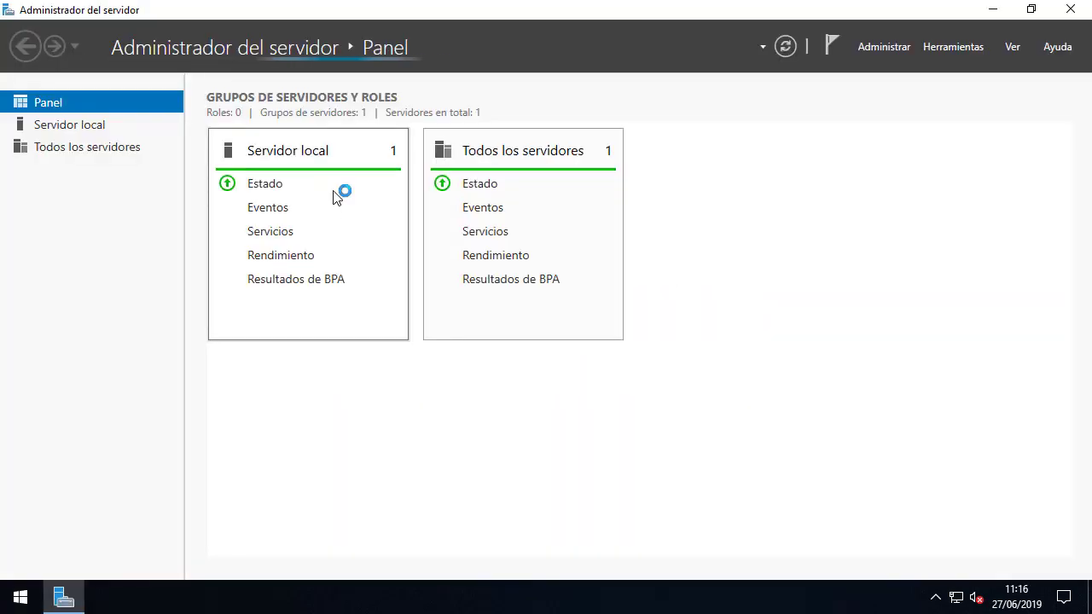
{"action": "left_click", "coordinate": [943, 51]}
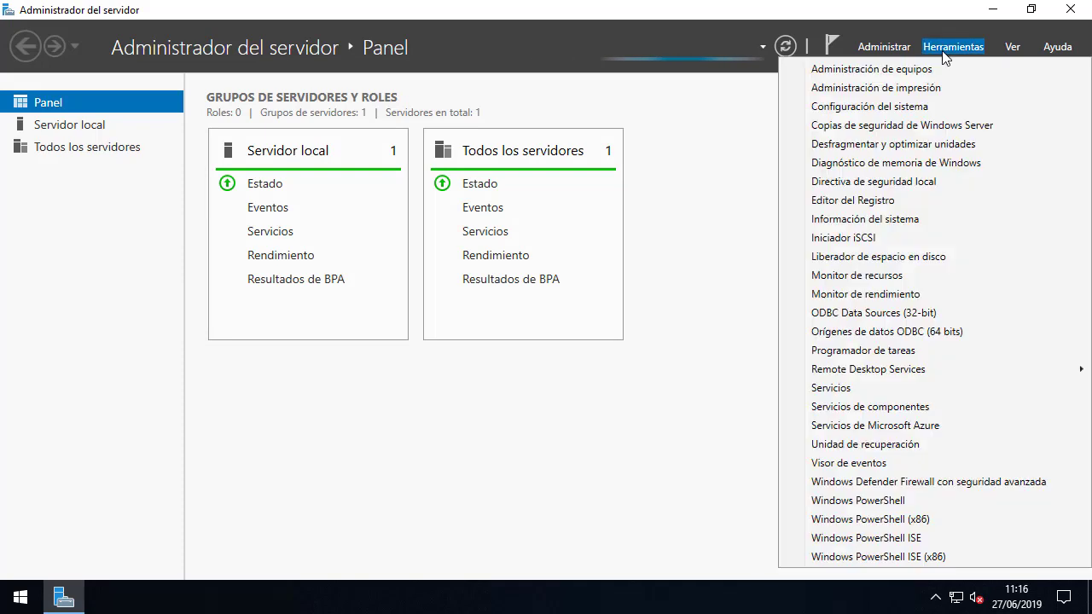
{"action": "mouse_move", "coordinate": [860, 372]}
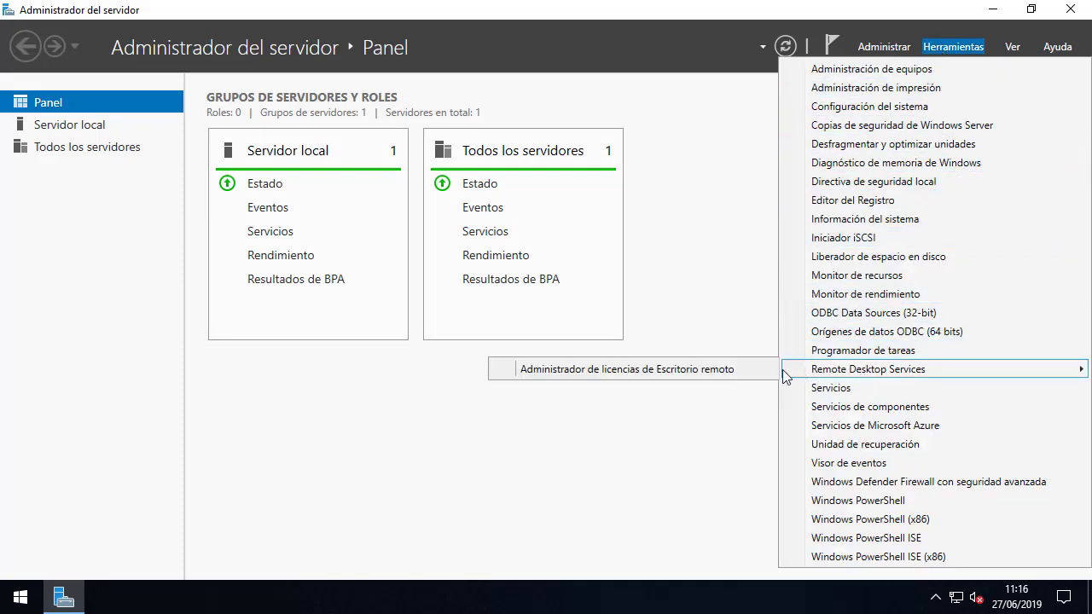
{"action": "left_click", "coordinate": [747, 370]}
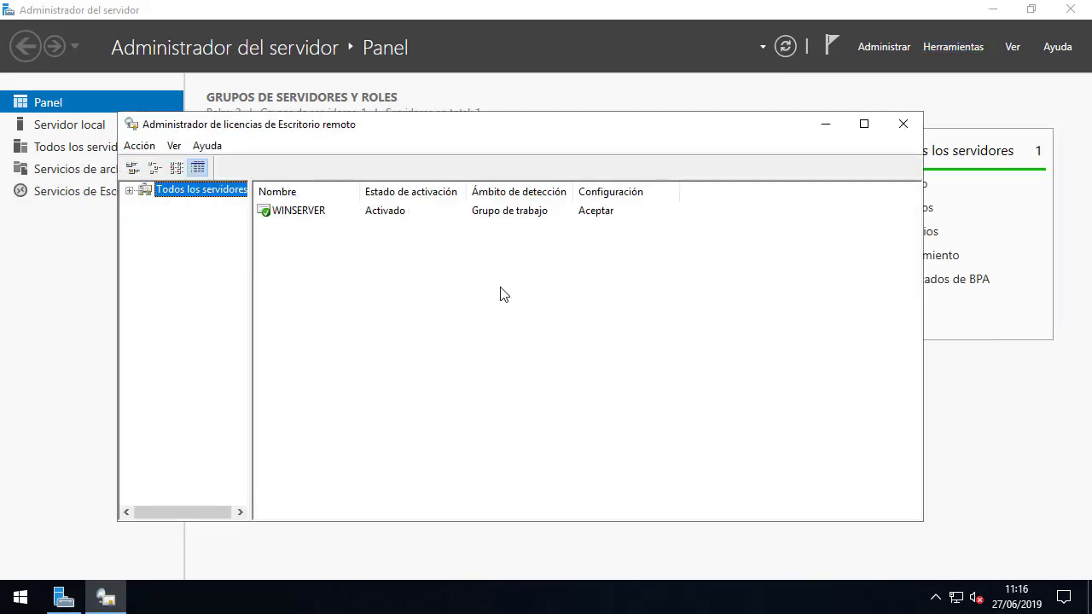
Start installing licences on WINSERVER under Contrato School and enter the contract number.
{"action": "right_click", "coordinate": [311, 210]}
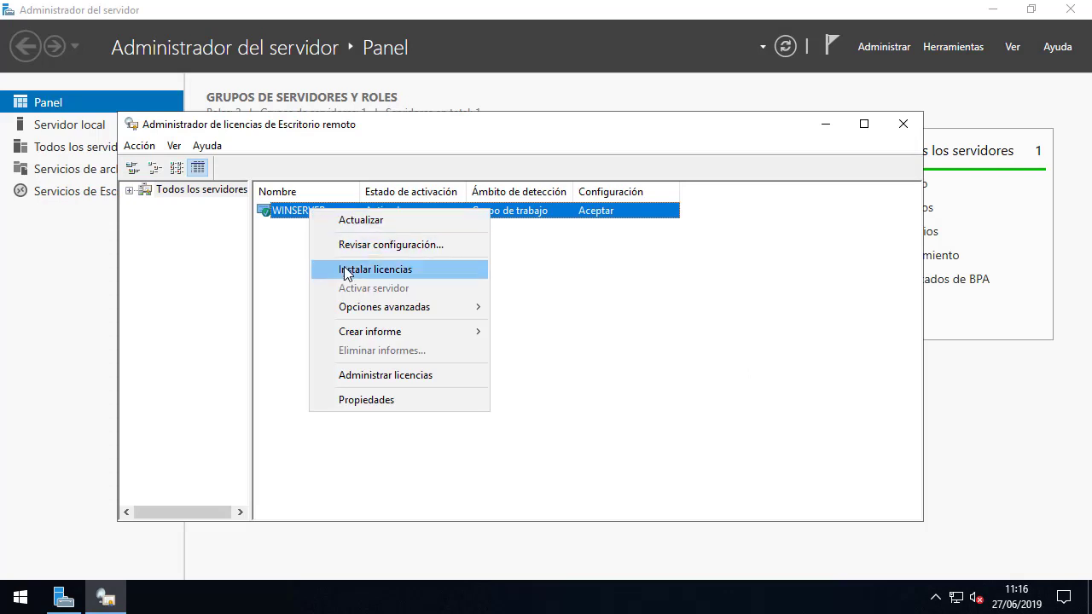
{"action": "left_click", "coordinate": [418, 270]}
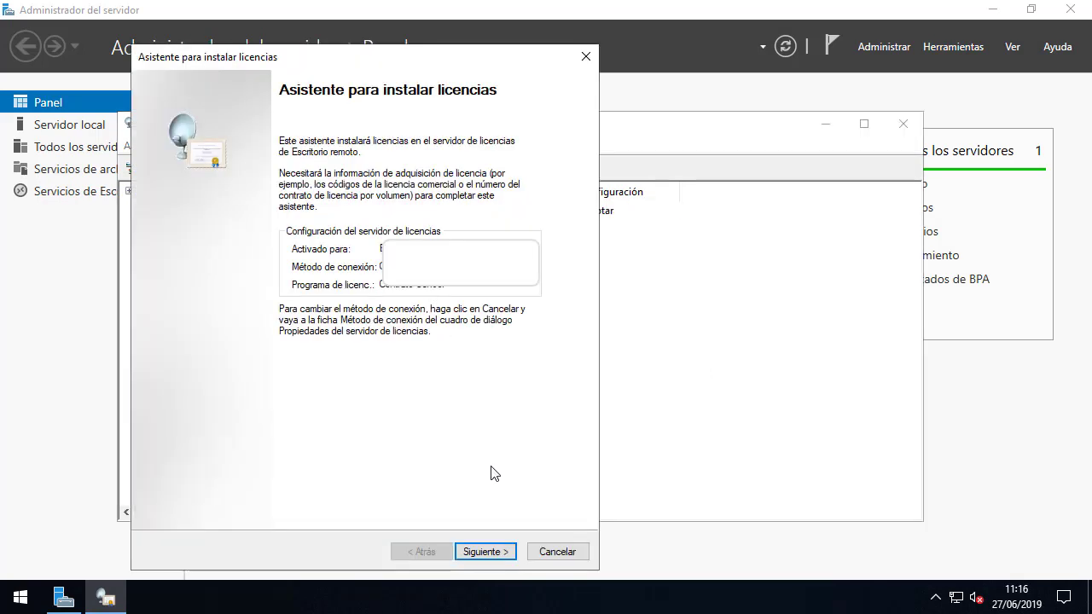
{"action": "left_click", "coordinate": [486, 553]}
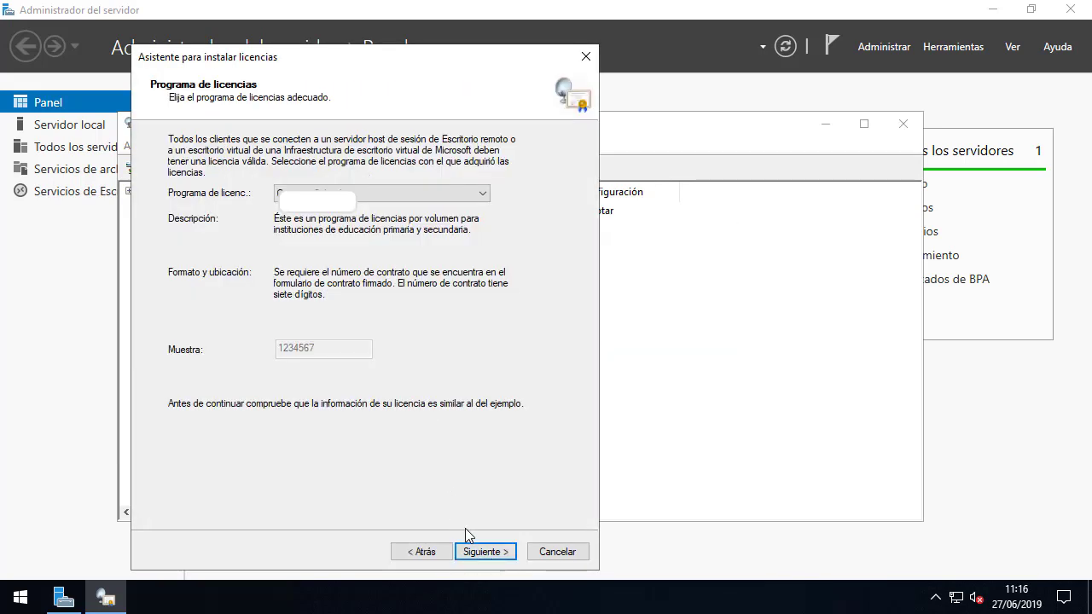
{"action": "left_click", "coordinate": [481, 551]}
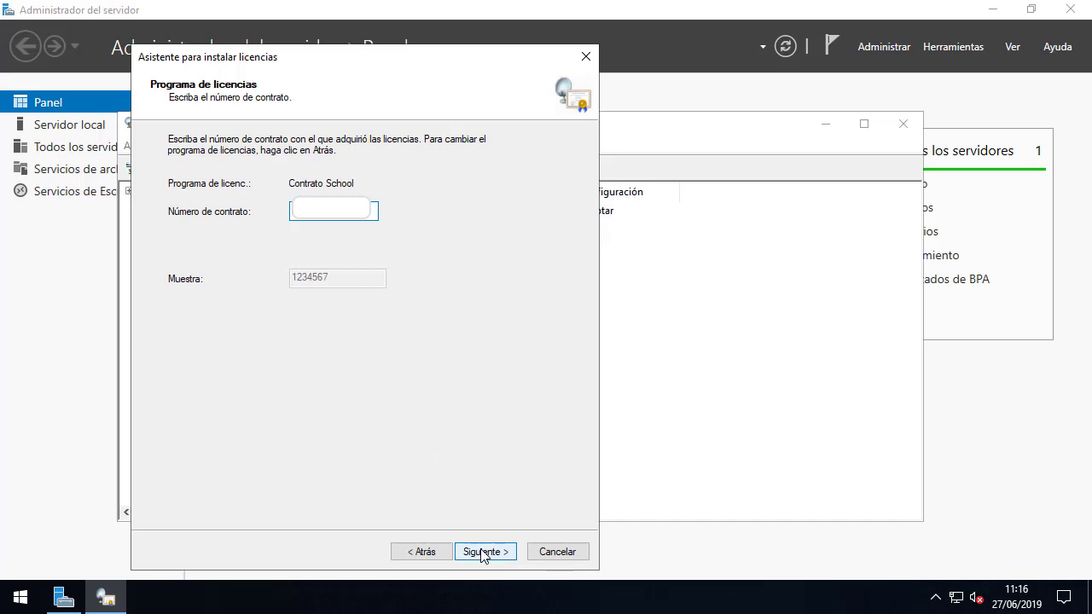
{"action": "left_click", "coordinate": [483, 553]}
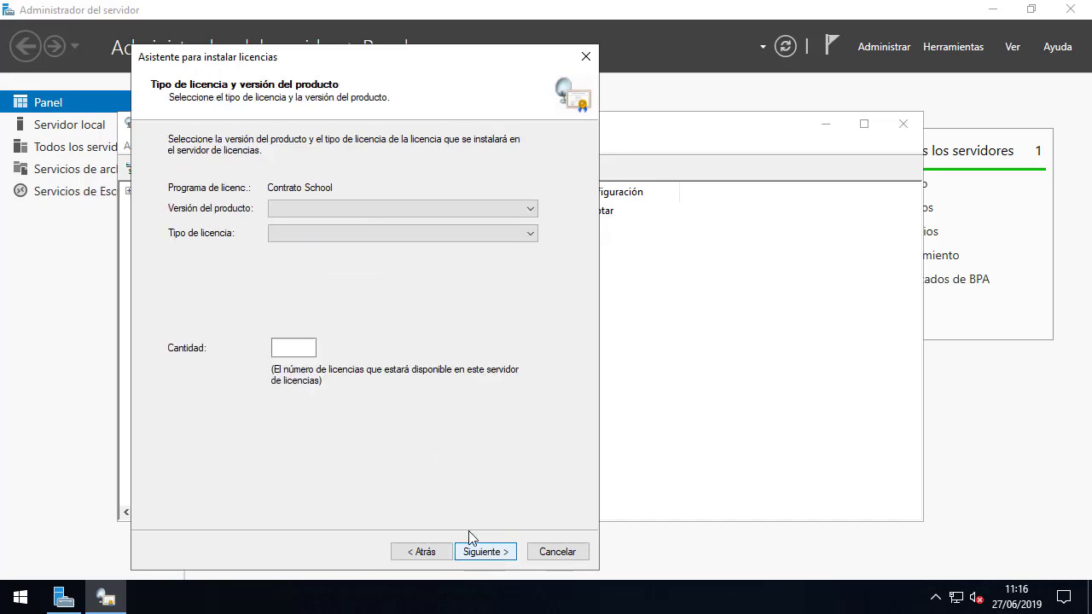
Install 10 Windows Server 2019 CAL por dispositivo de RDS licences, then close the licence manager.
{"action": "left_click", "coordinate": [415, 212]}
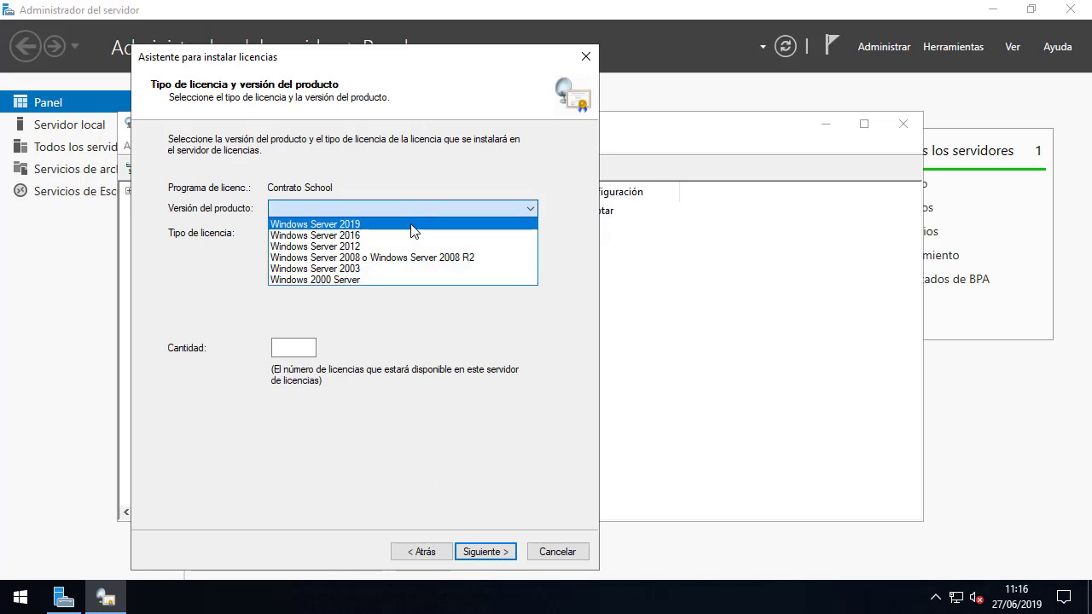
{"action": "left_click", "coordinate": [411, 225]}
{"action": "left_click", "coordinate": [410, 235]}
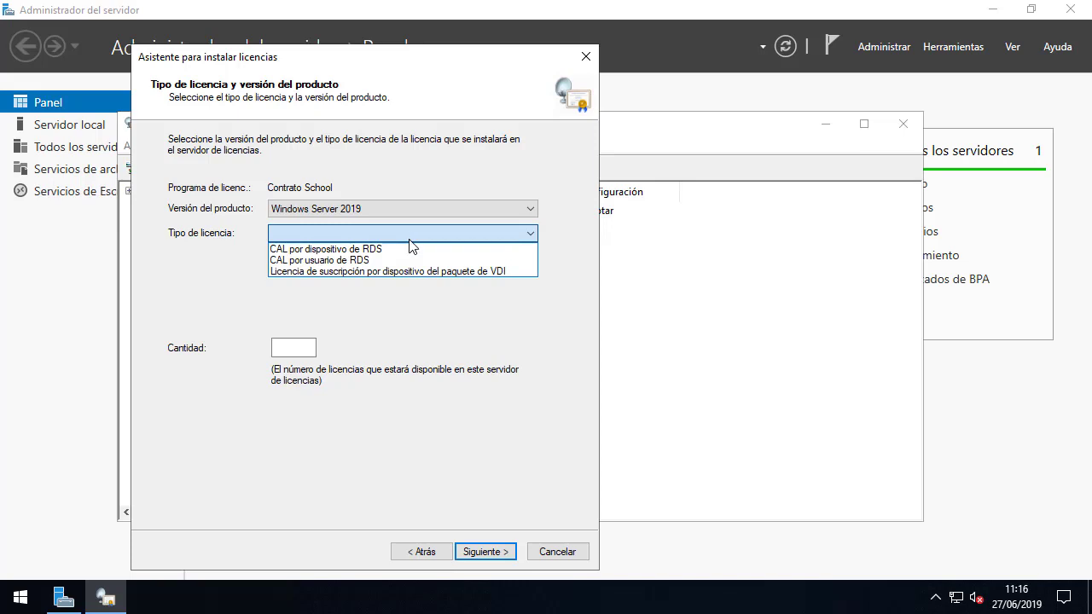
{"action": "left_click", "coordinate": [410, 249]}
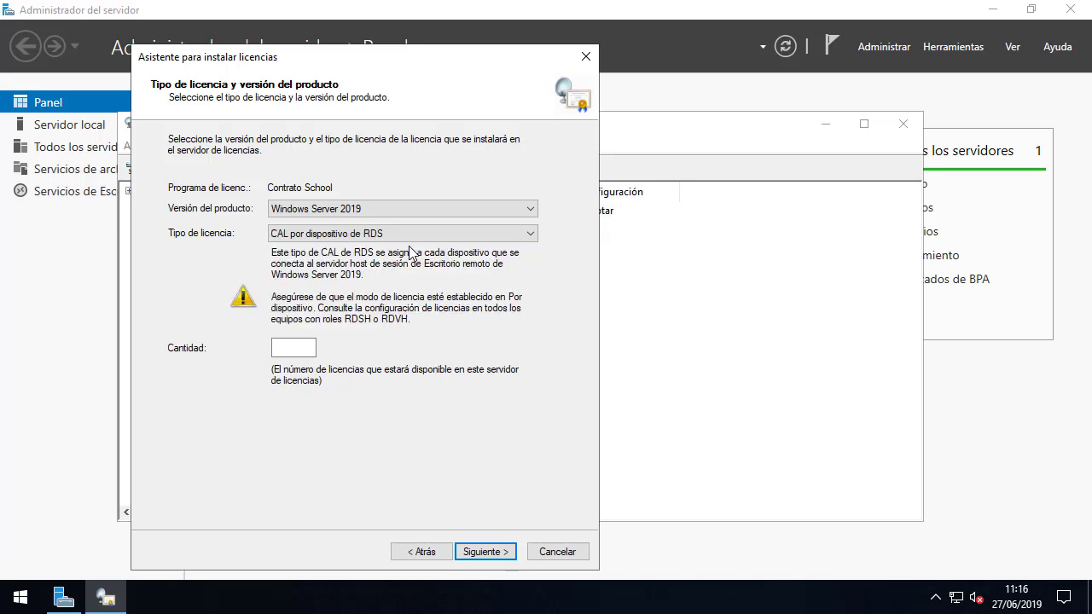
{"action": "left_click", "coordinate": [301, 345]}
{"action": "type", "text": "10"}
{"action": "left_click", "coordinate": [472, 553]}
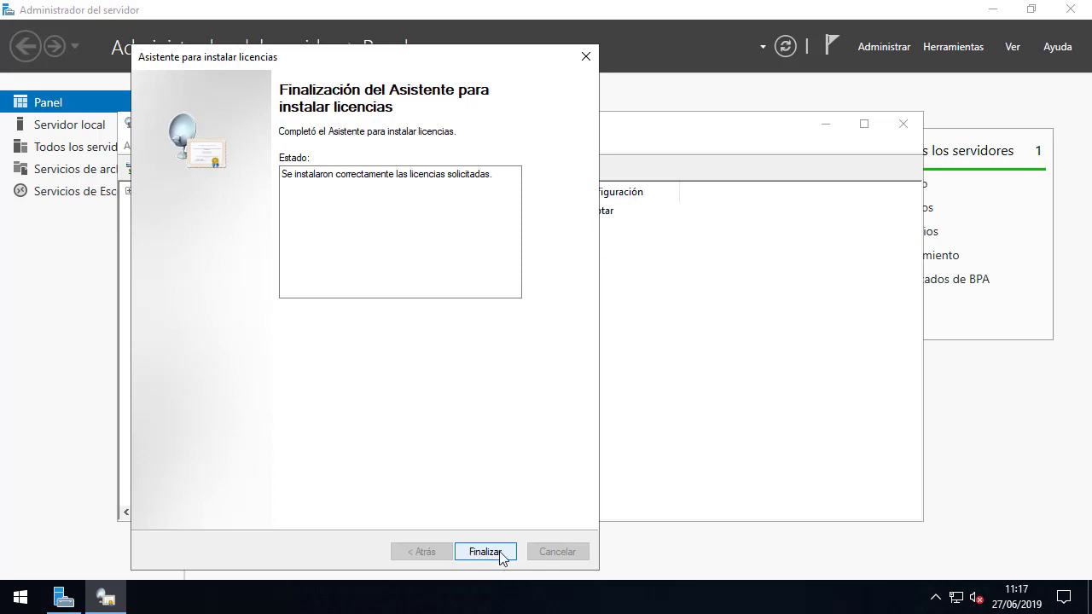
{"action": "left_click", "coordinate": [505, 555]}
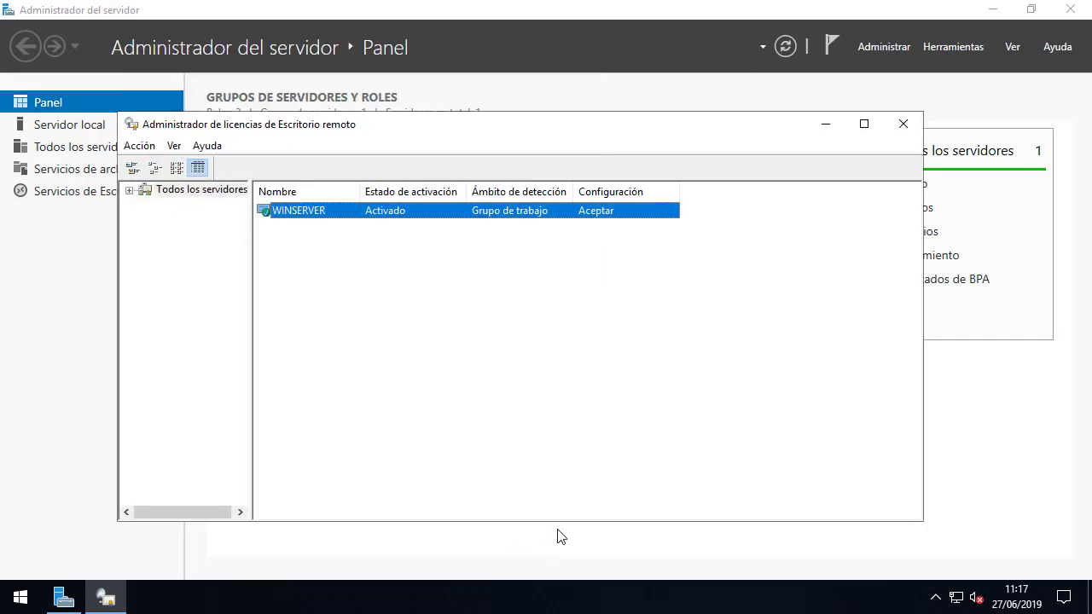
{"action": "left_click", "coordinate": [904, 126]}
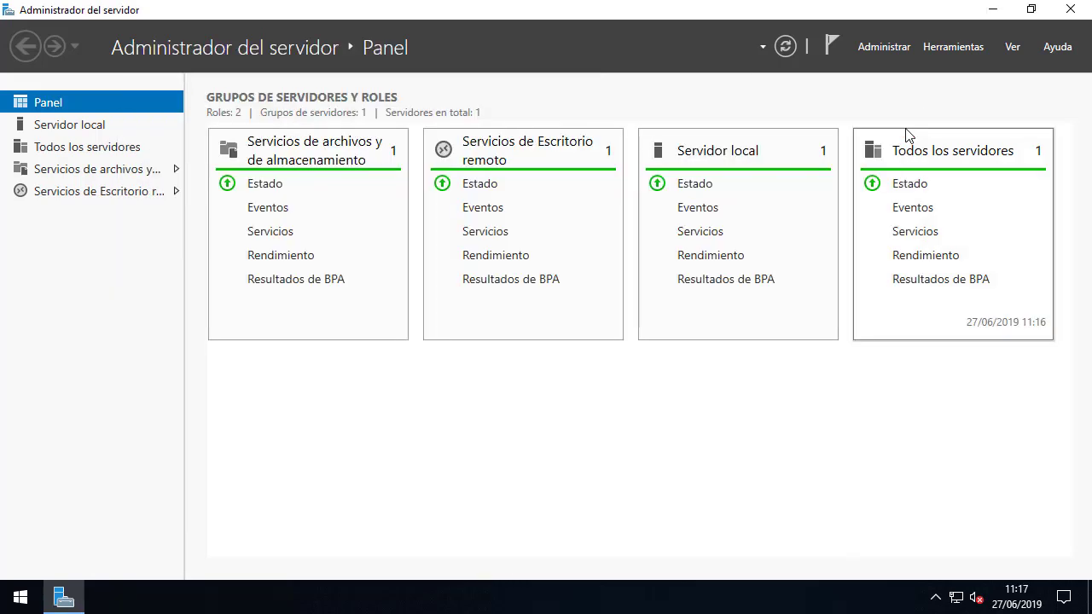
Close Server Manager and open Conexión a Escritorio remoto via a Start search for 'remoto'.
{"action": "left_click", "coordinate": [1071, 12]}
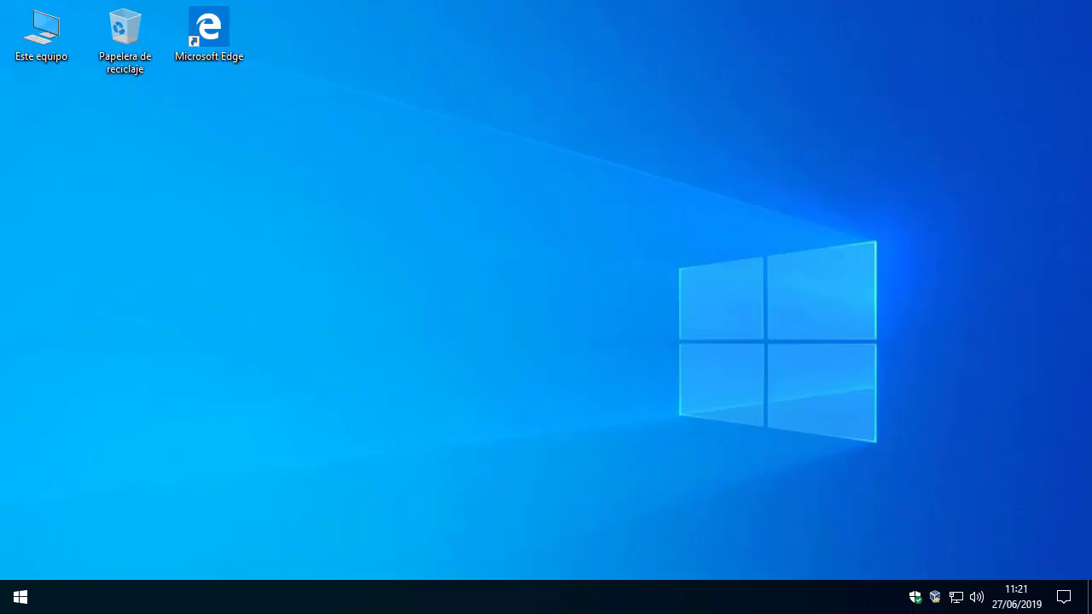
{"action": "left_click", "coordinate": [21, 592]}
{"action": "type", "text": "remoto"}
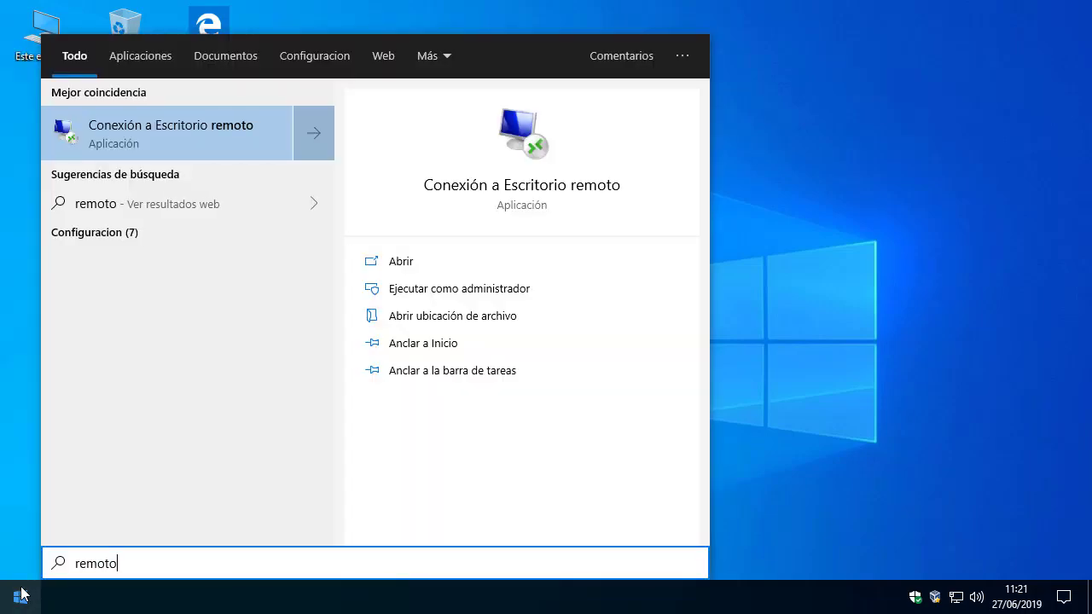
{"action": "left_click", "coordinate": [195, 132]}
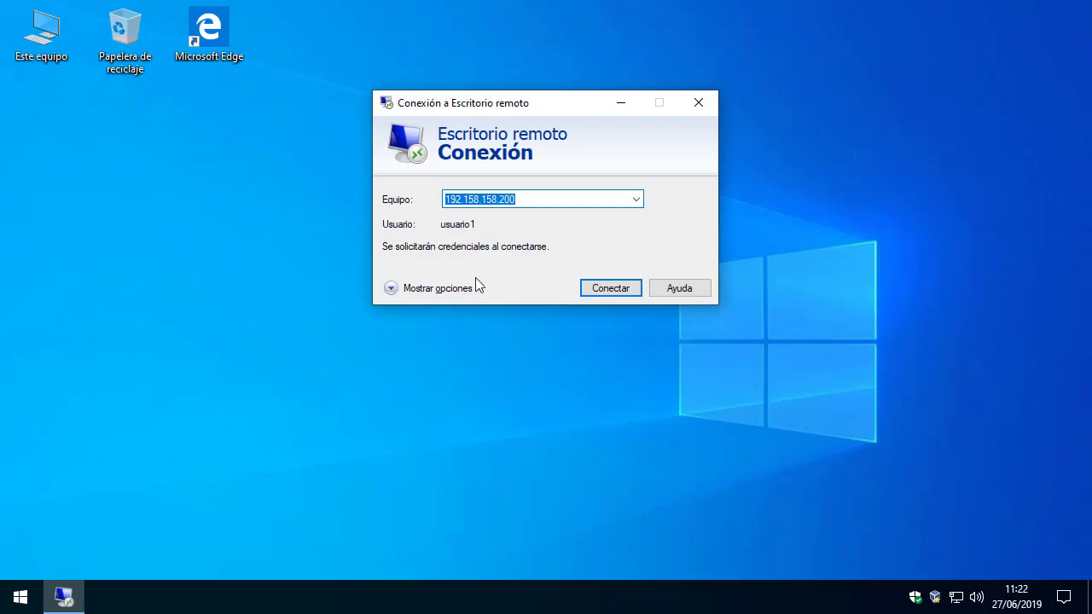
Connect to 192.158.158.200 as usuario1 with its password.
{"action": "left_click", "coordinate": [592, 289]}
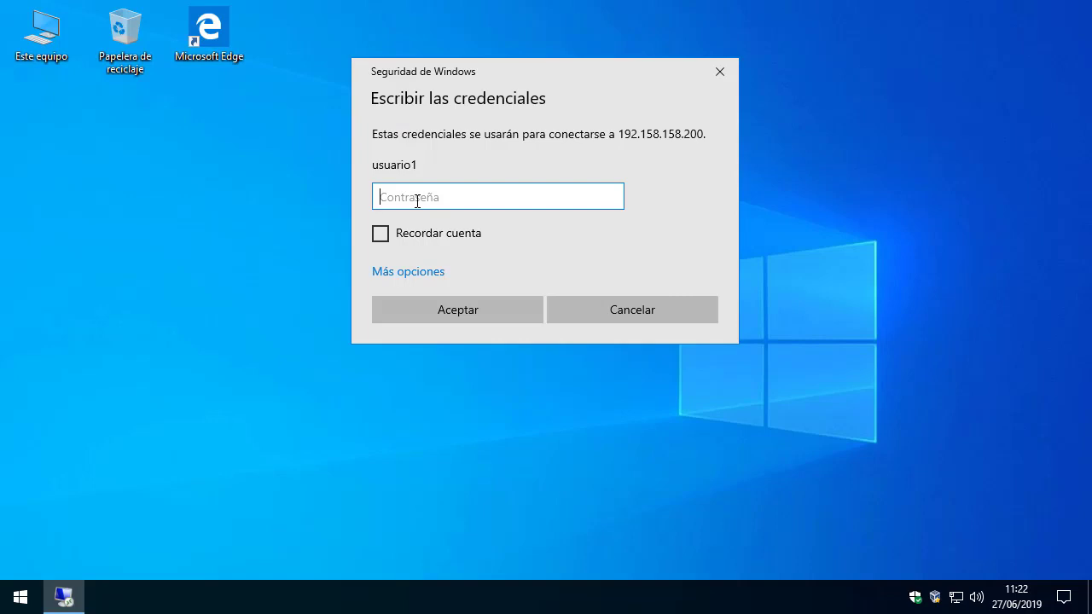
{"action": "type", "text": "●●●●●●●●●●●●"}
{"action": "left_click", "coordinate": [439, 309]}
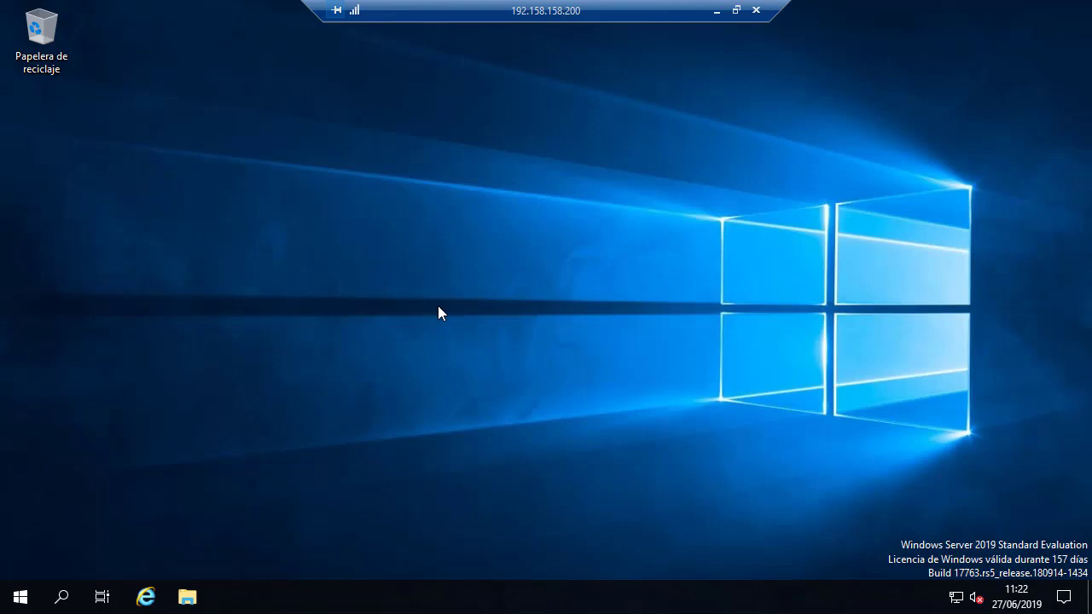
Minimize the first remote session and reopen Conexión a Escritorio remoto via a Start search for 'remo'.
{"action": "left_click", "coordinate": [718, 12]}
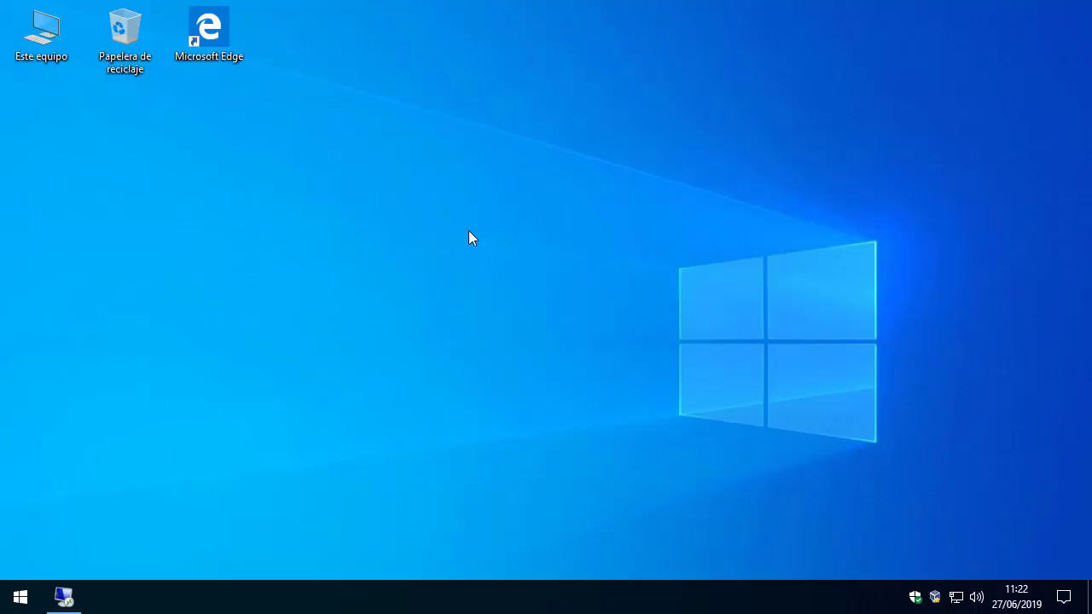
{"action": "left_click", "coordinate": [20, 597]}
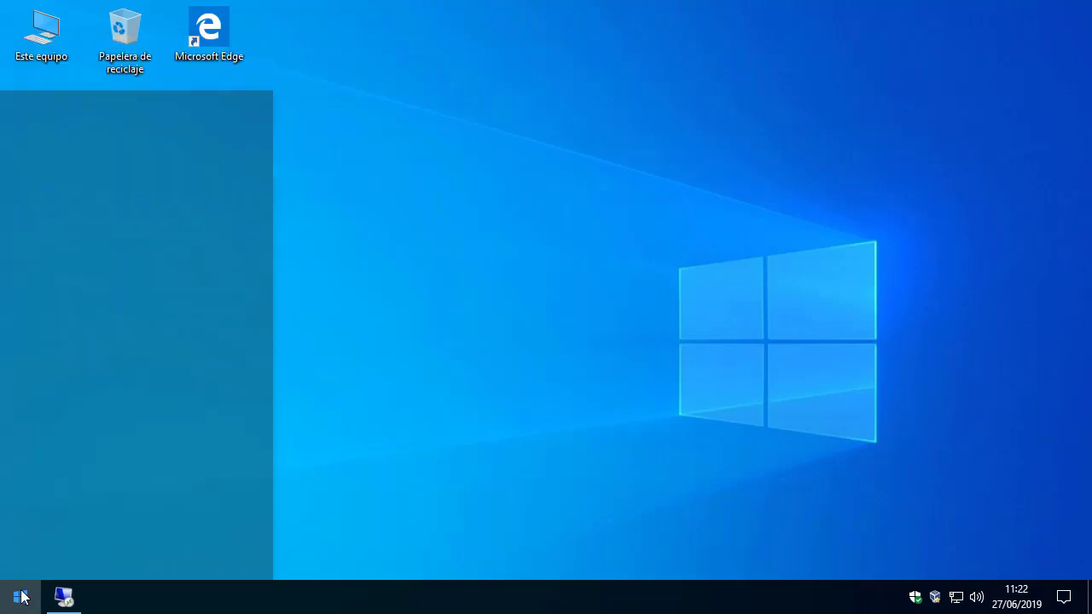
{"action": "type", "text": "remo"}
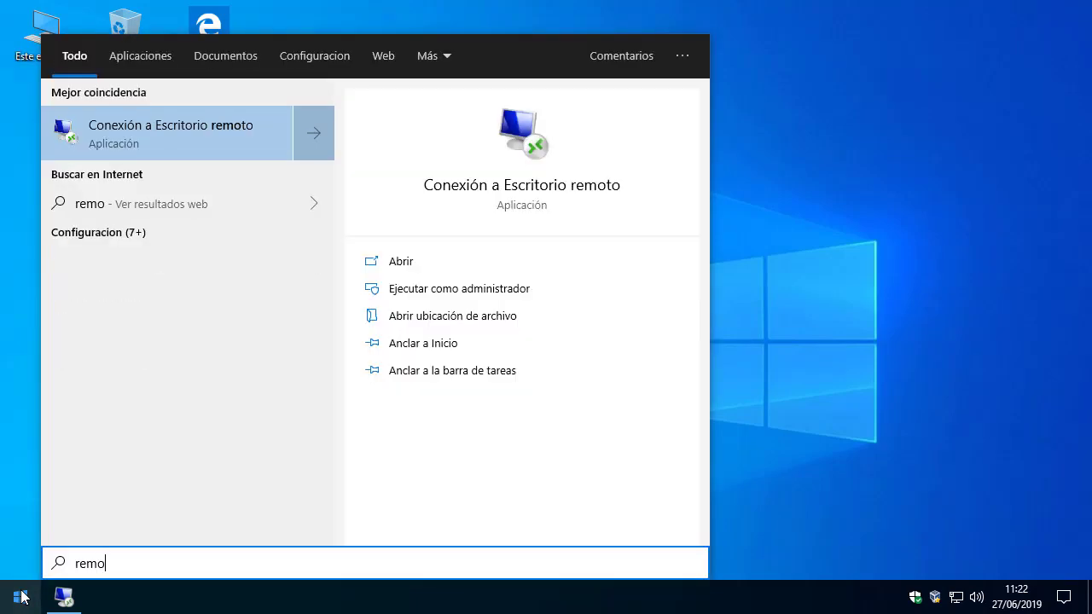
{"action": "left_click", "coordinate": [209, 134]}
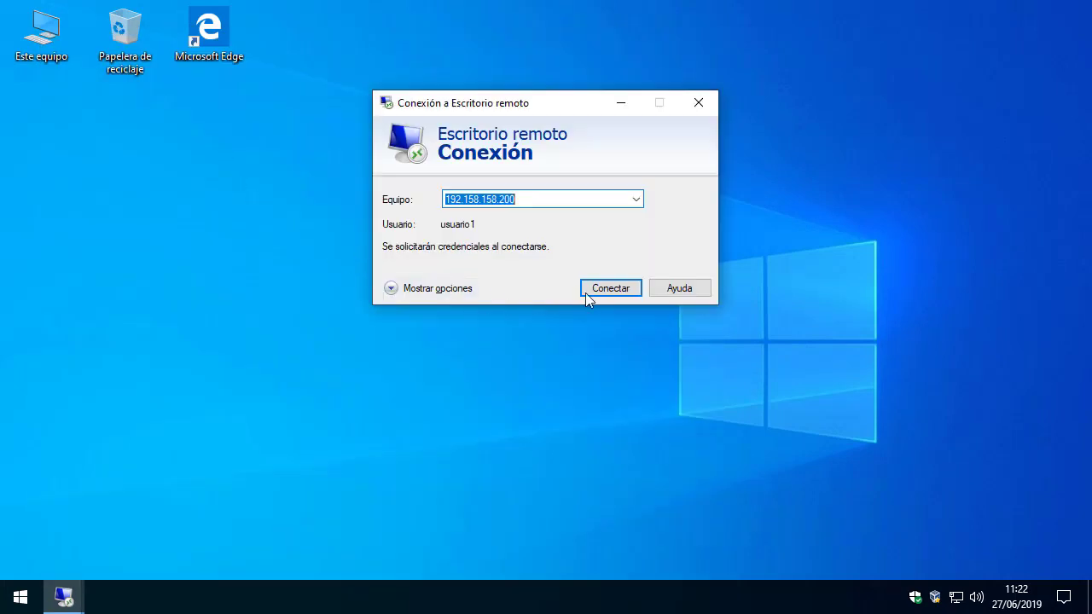
Connect to 192.158.158.200 using a different account, usuario2, with its password.
{"action": "left_click", "coordinate": [592, 289]}
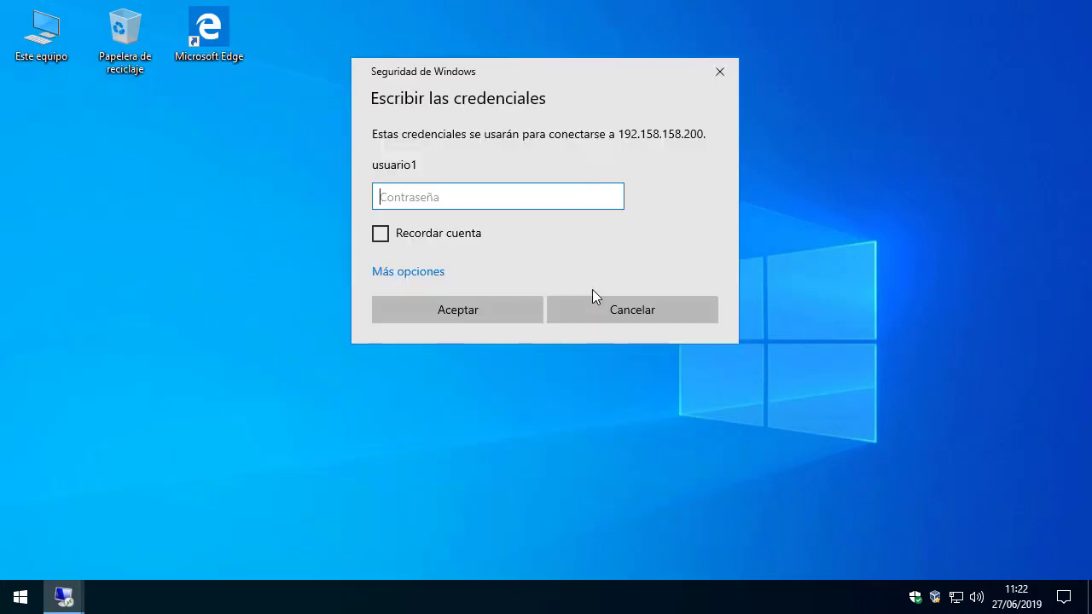
{"action": "left_click", "coordinate": [418, 279]}
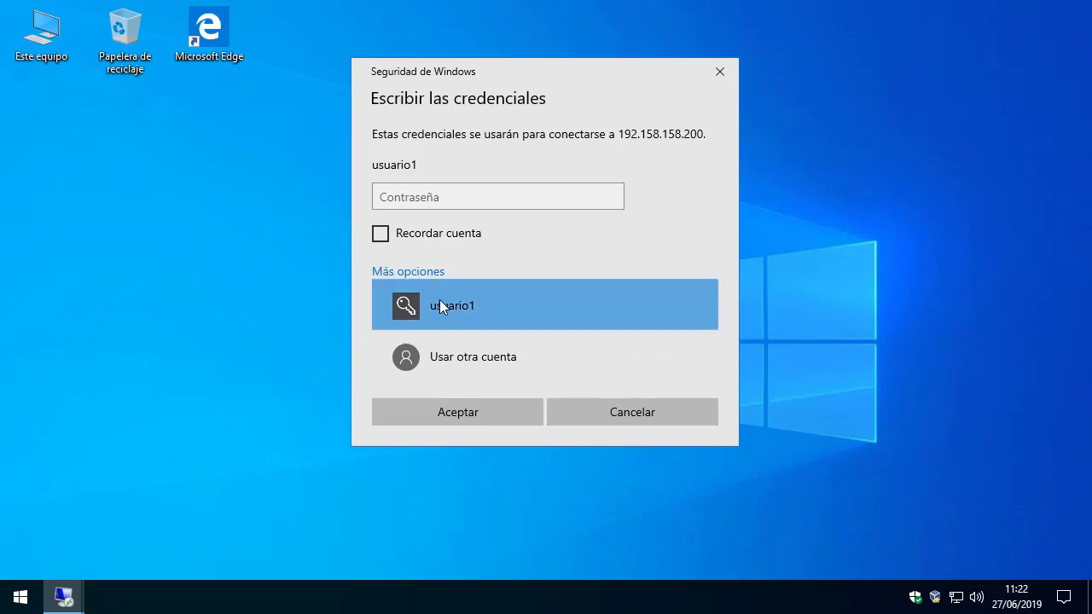
{"action": "left_click", "coordinate": [462, 364]}
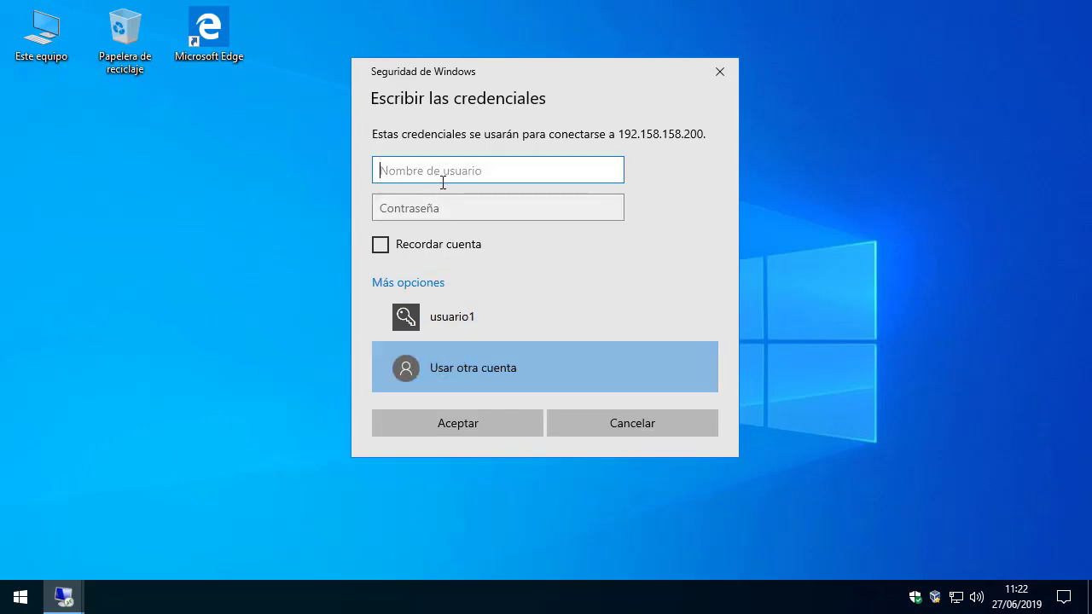
{"action": "type", "text": "usuario2"}
{"action": "left_click", "coordinate": [442, 203]}
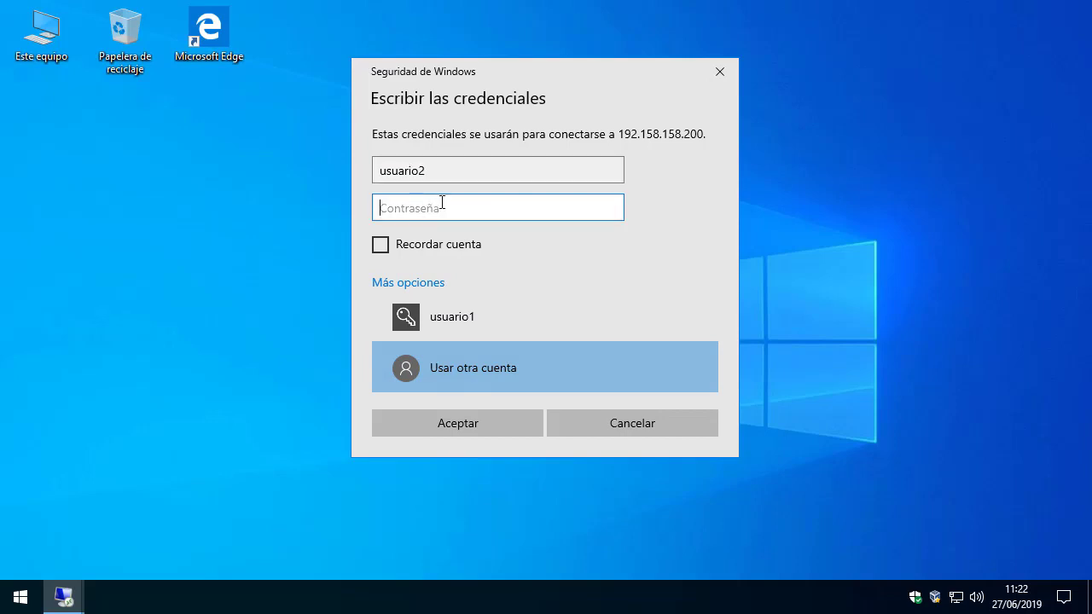
{"action": "type", "text": "●●●●●●●●●●●●"}
{"action": "left_click", "coordinate": [455, 422]}
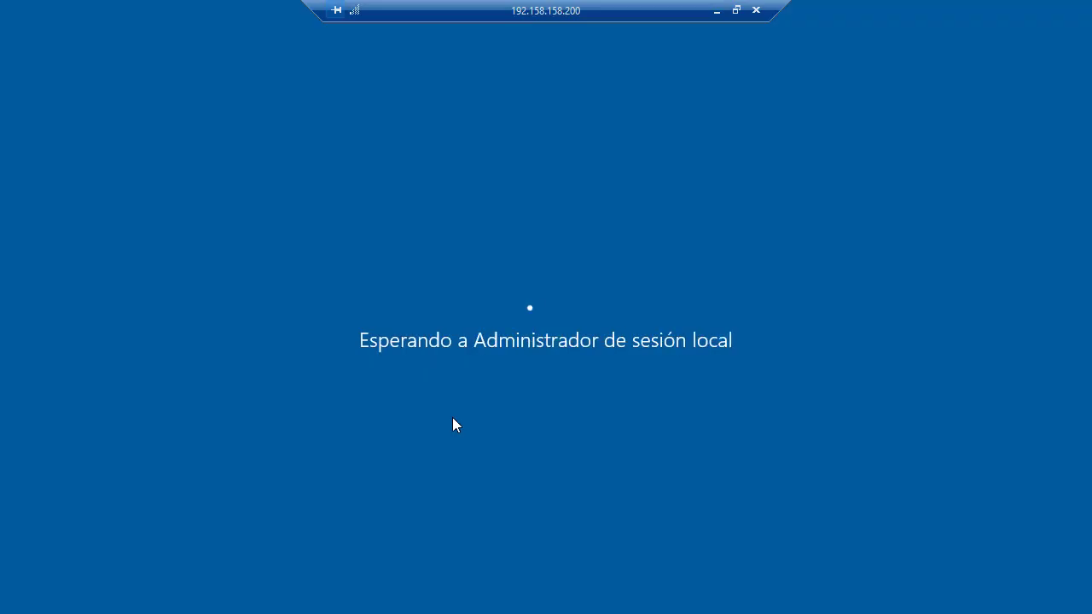